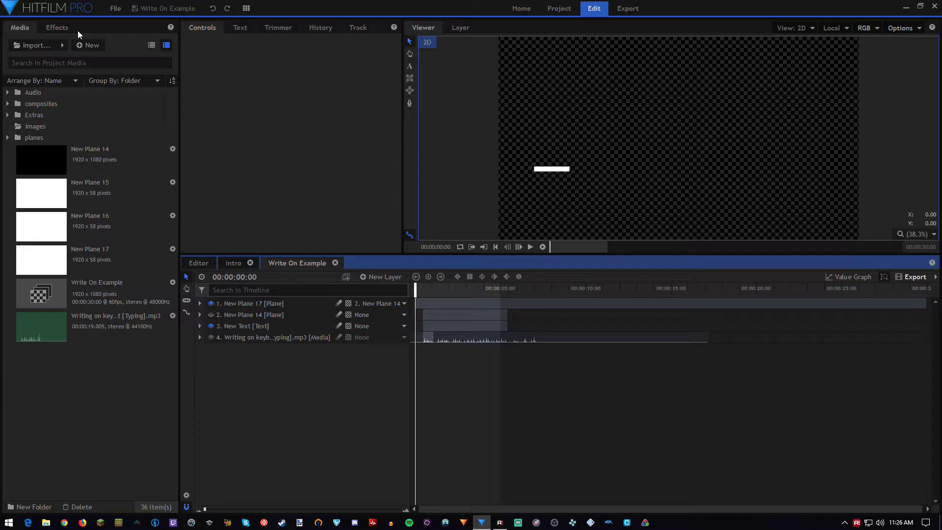
Play the Write On Example composite to watch 'I am awesome' type out with a trailing cursor.
left_click(529, 248)
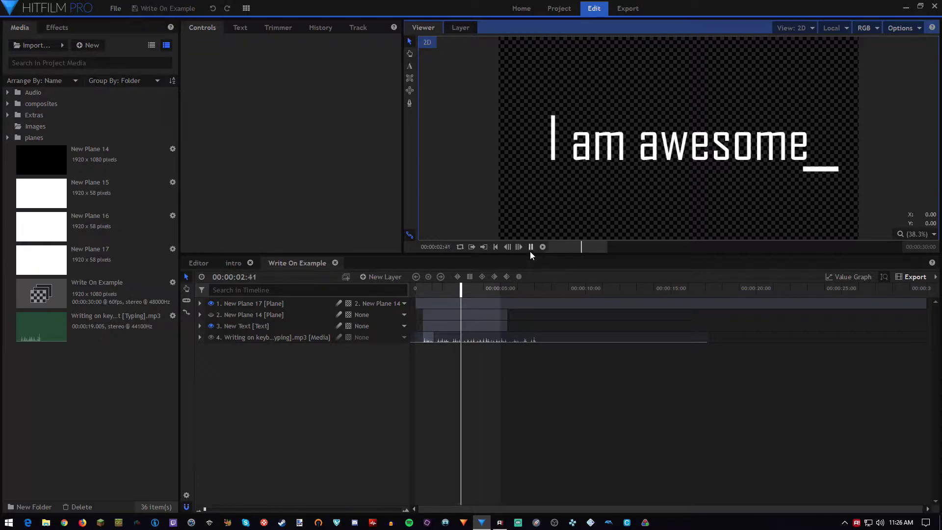
Stop playback and create a new composite shot, Composite Shot 10.
left_click(530, 251)
left_click(92, 45)
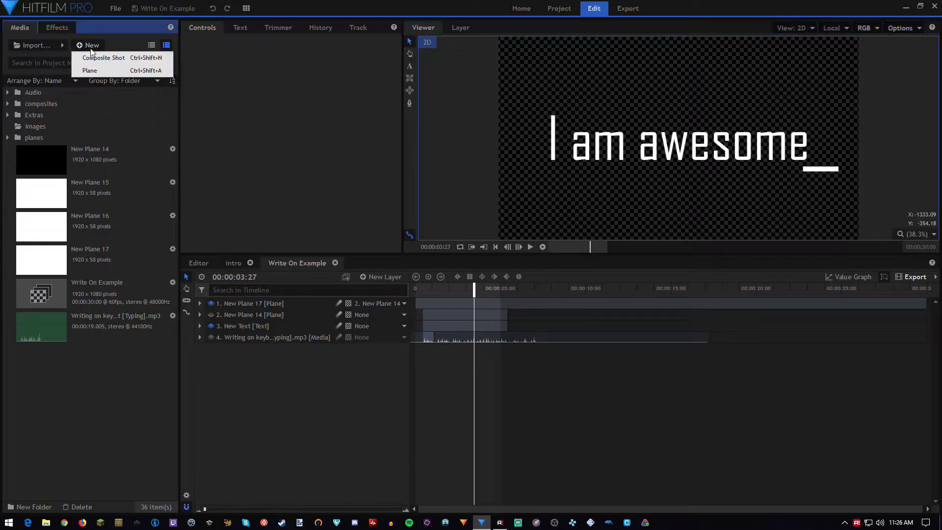
left_click(101, 58)
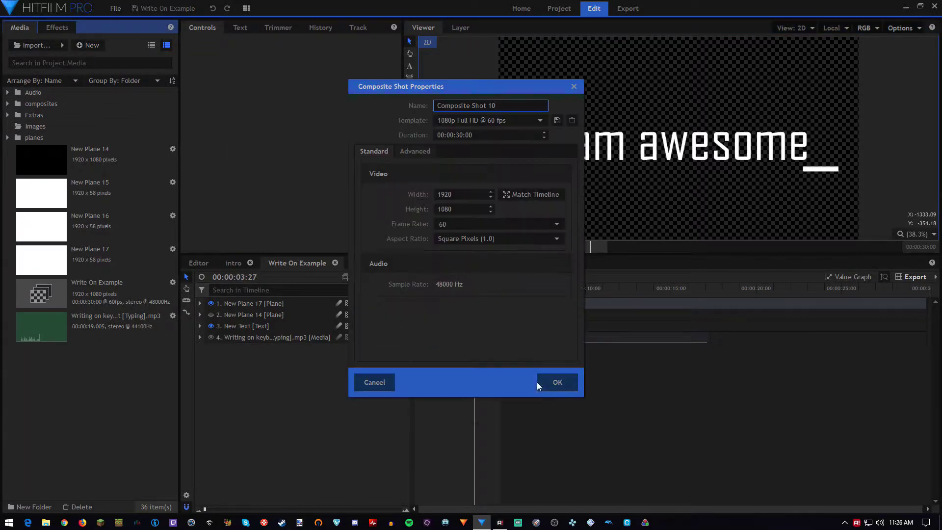
left_click(538, 383)
Add a white plane layer and a text layer above it, then hide the plane.
right_click(244, 348)
mouse_move(262, 356)
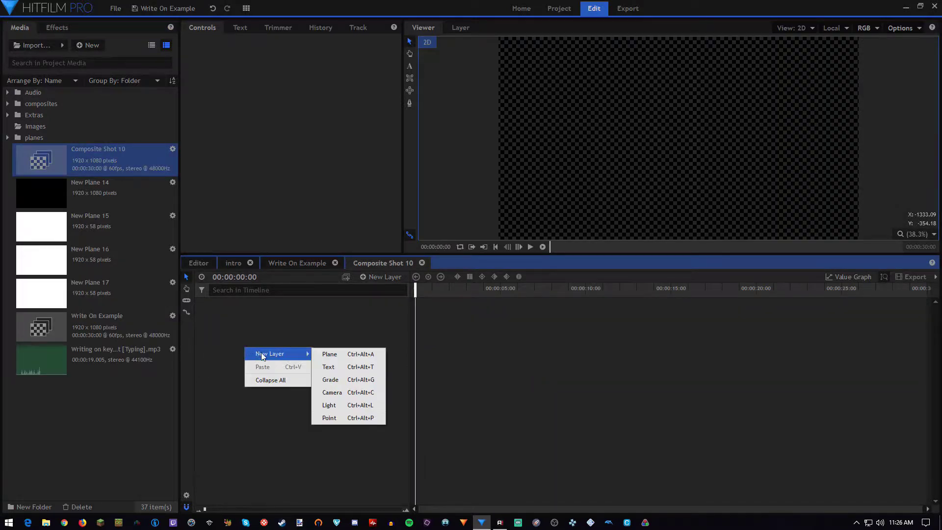
left_click(328, 355)
left_click(516, 308)
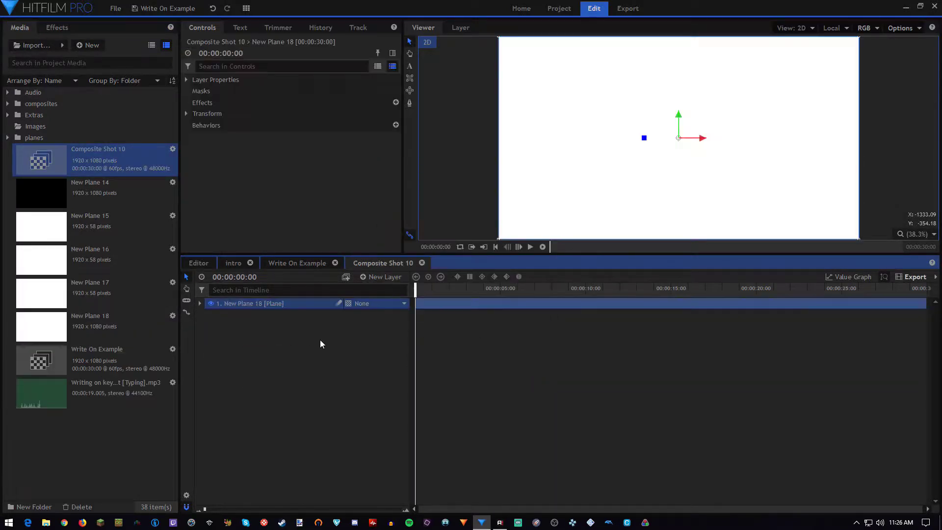
right_click(321, 342)
mouse_move(343, 350)
left_click(399, 355)
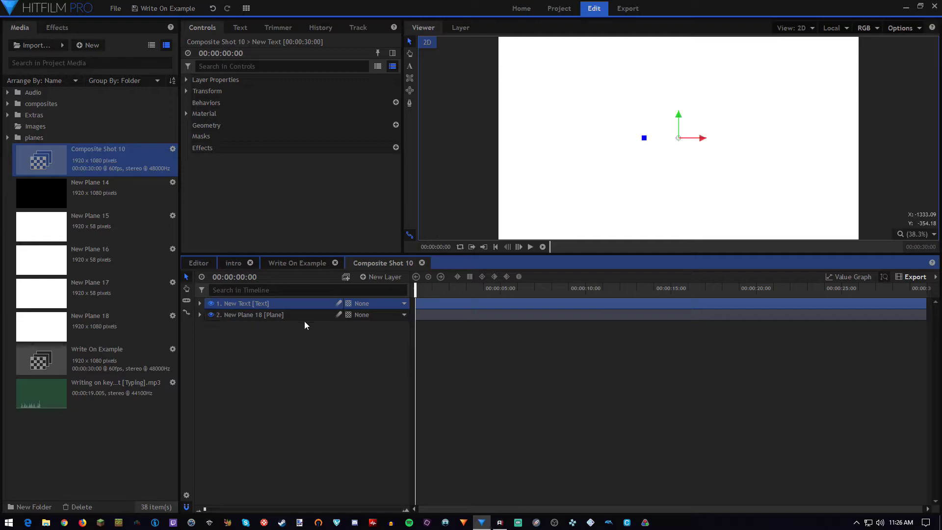
left_click(211, 314)
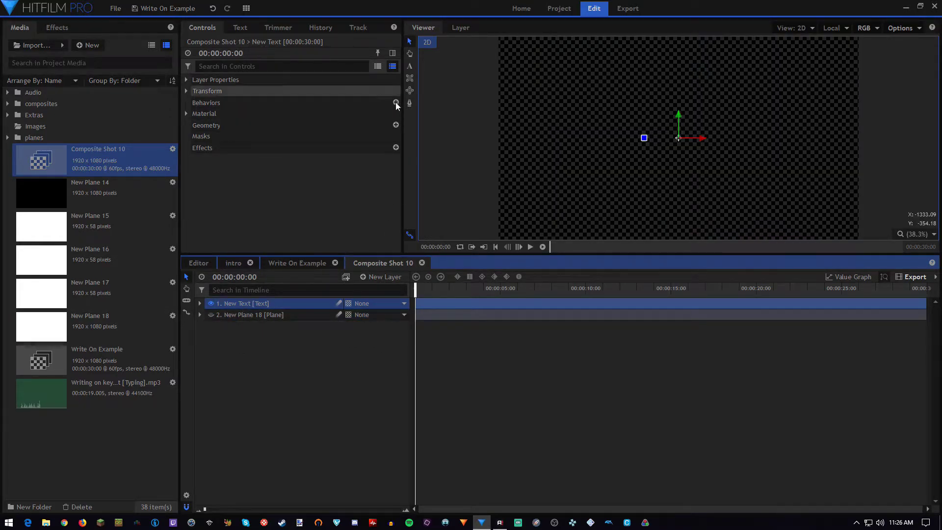
Type 'I am cool' at the composite centre and select all of it.
left_click(409, 65)
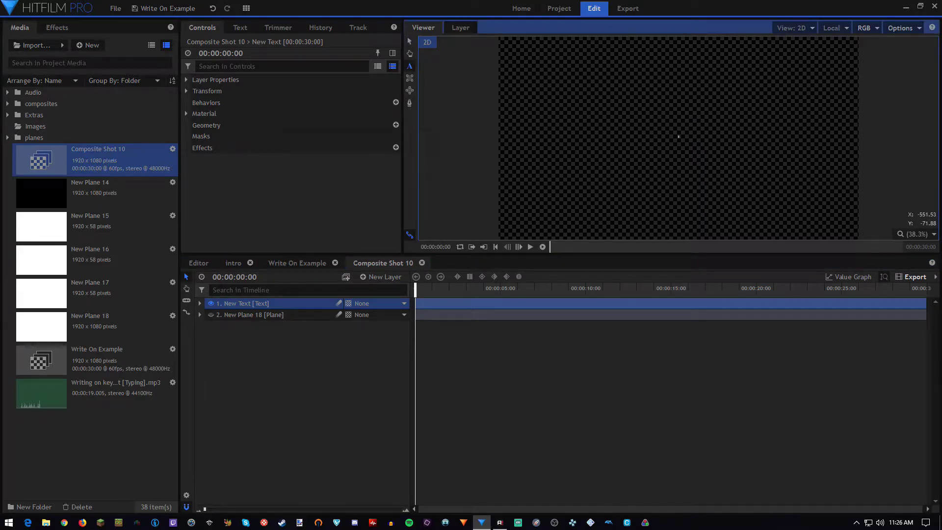
left_click(679, 135)
type("I am cool")
key("ctrl+a")
Set the text to Agency FB at size 362 and move it onto the centre line.
left_click(249, 28)
left_click(222, 71)
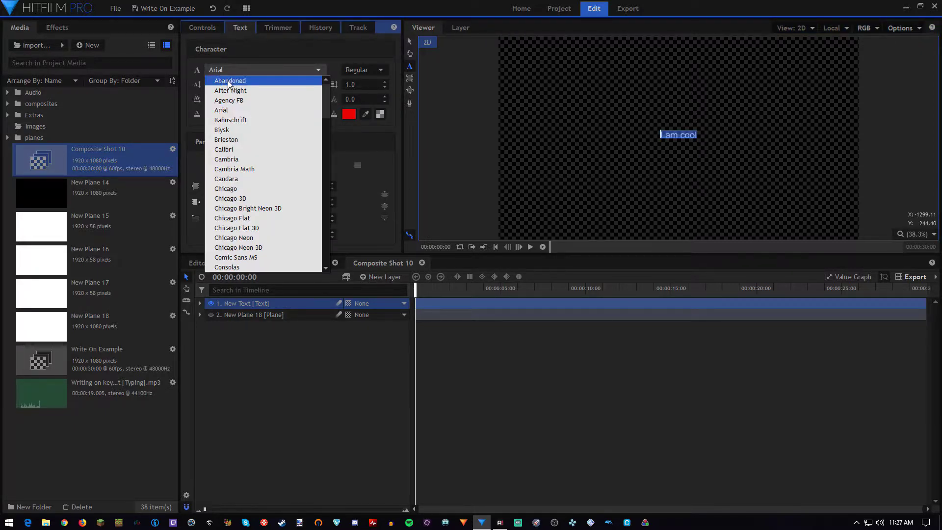
left_click(235, 101)
left_click_drag(216, 84, 292, 85)
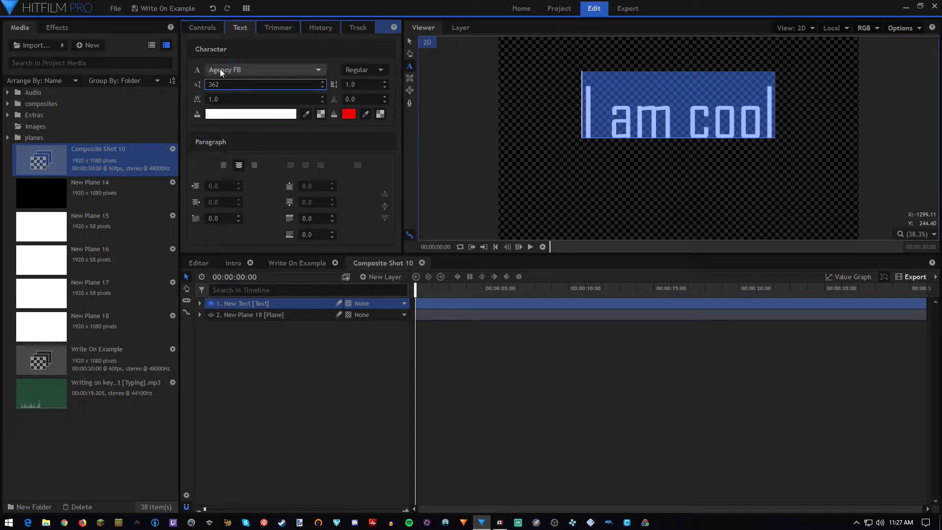
left_click(410, 41)
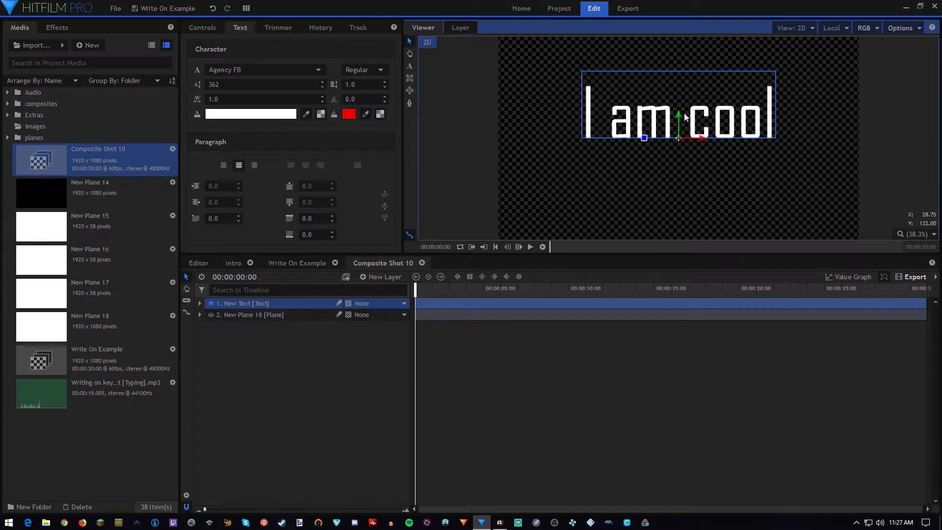
left_click_drag(684, 113, 680, 137)
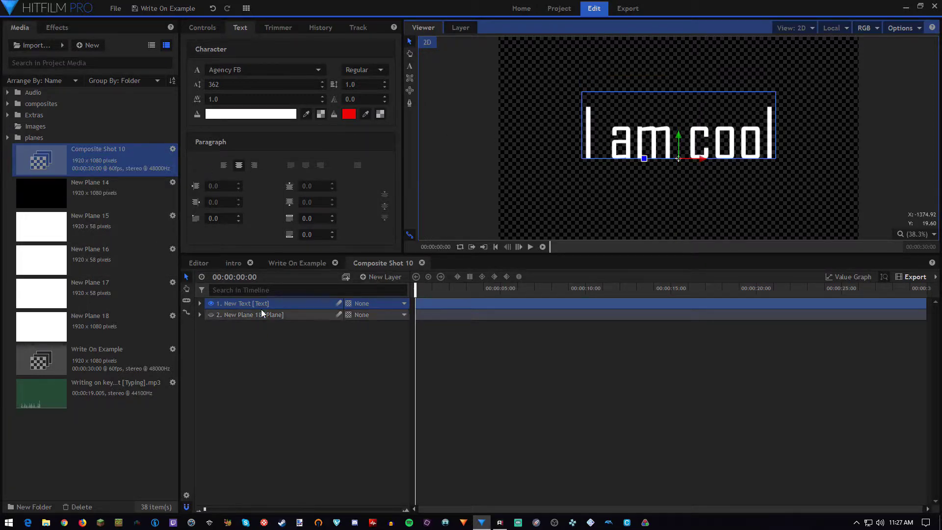
Search the effects for 'set' and apply Set Matte to the New Text layer.
left_click(71, 27)
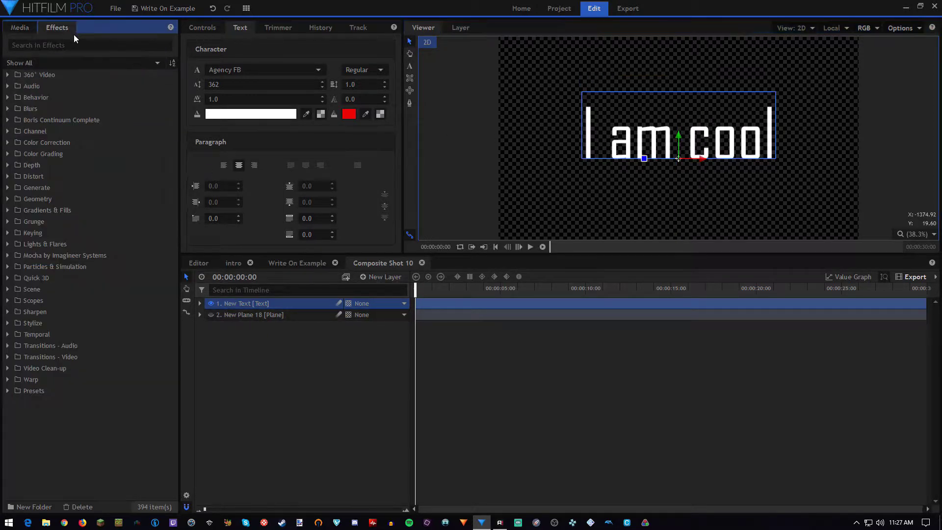
left_click(74, 43)
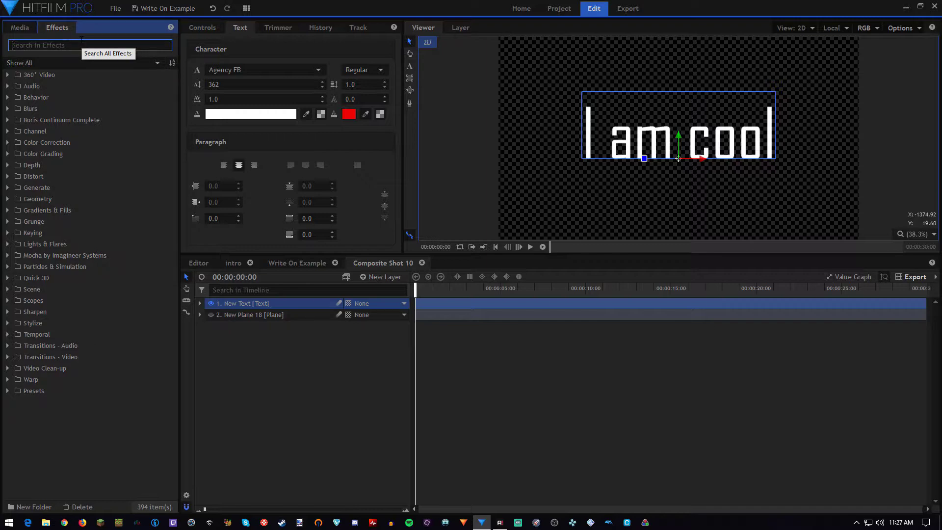
type("set")
left_click_drag(63, 97, 231, 304)
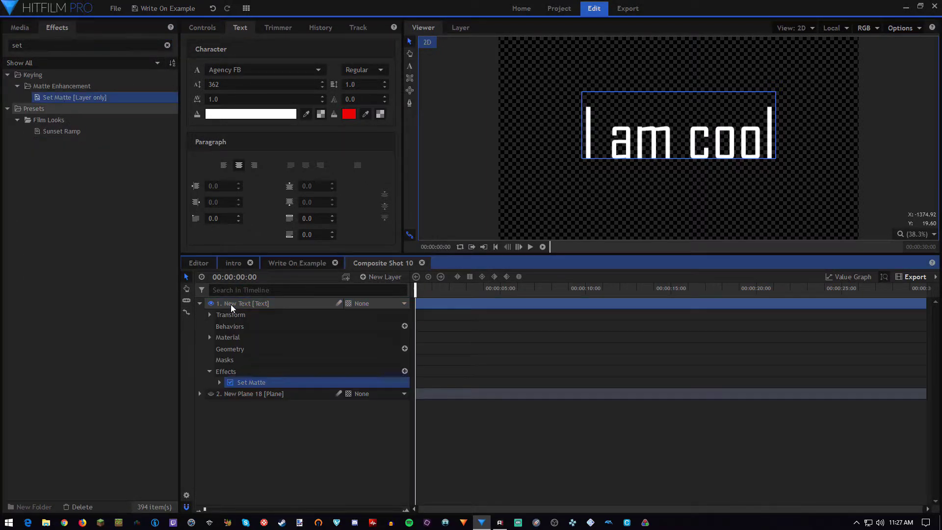
Set the Set Matte source layer to New Plane 18 and blend to Subtract.
left_click(220, 383)
left_click(358, 395)
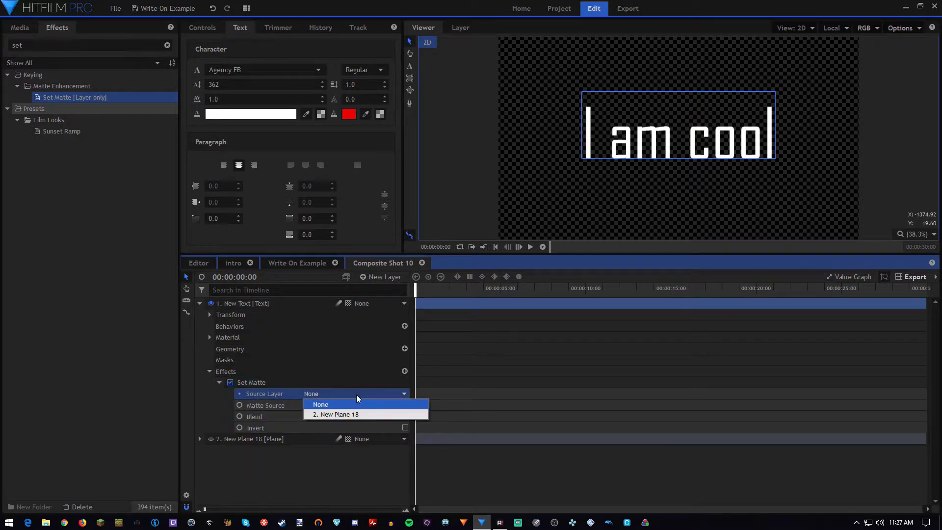
left_click(357, 414)
left_click(346, 417)
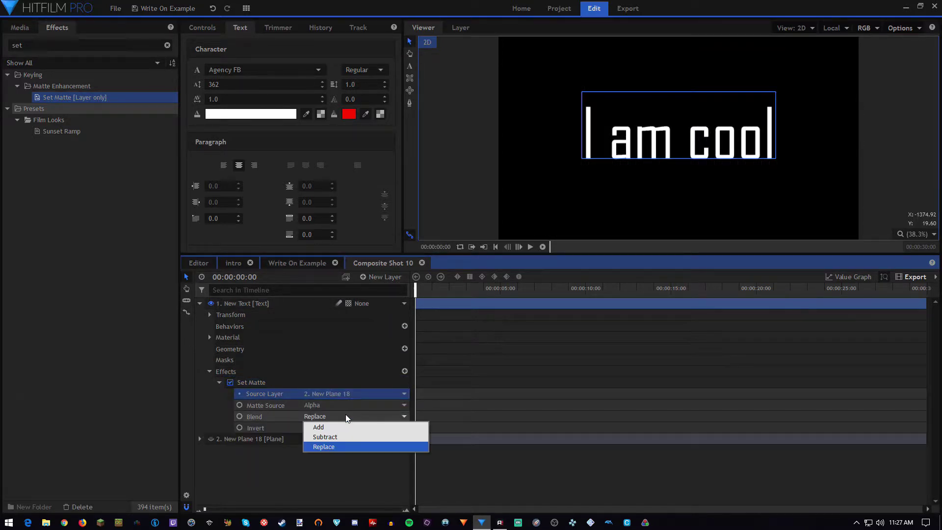
left_click(341, 441)
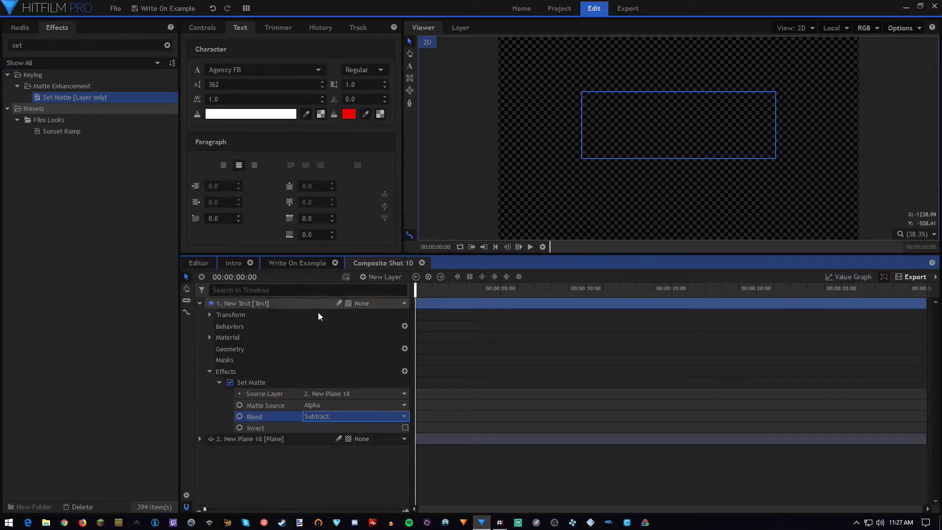
Test-slide New Plane 18 to the right, then undo the move.
left_click(221, 442)
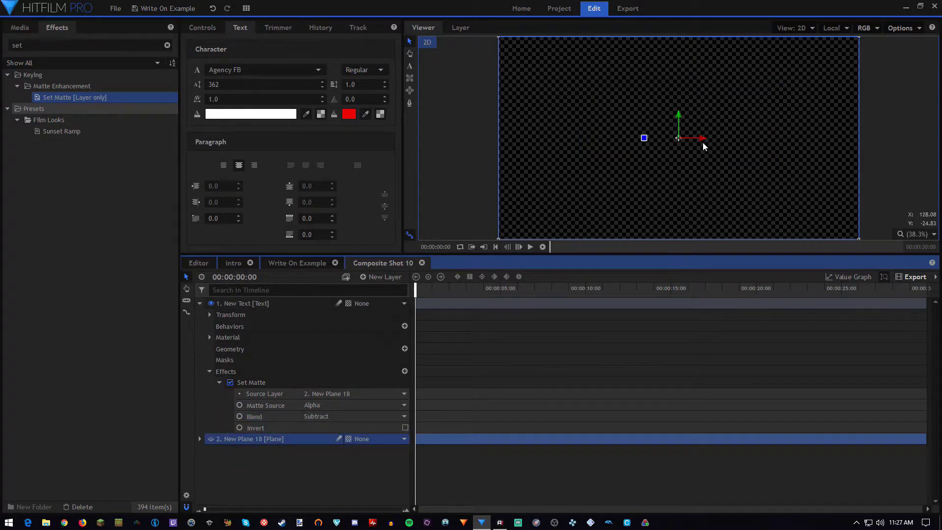
mouse_move(704, 140)
left_mouse_down()
mouse_move(938, 142)
mouse_move(721, 147)
left_mouse_up()
key("ctrl+z")
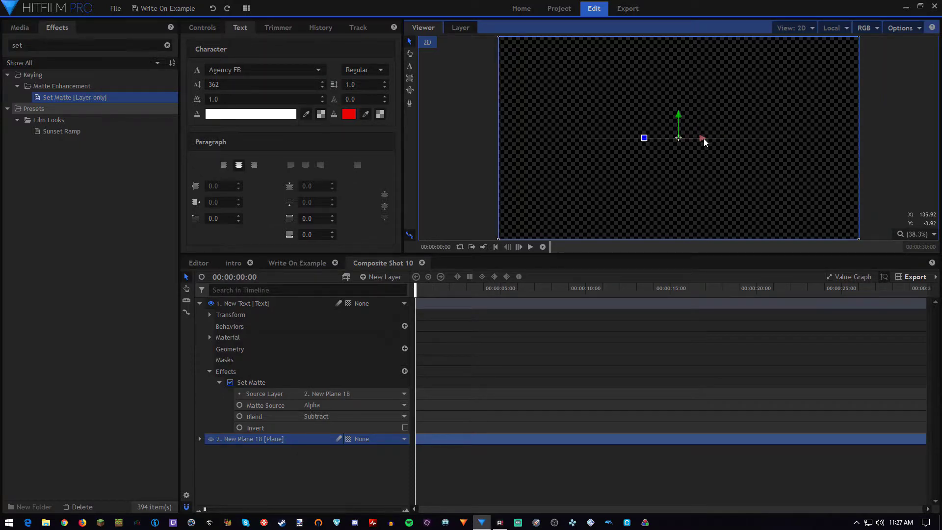
Collapse the text layer and show New Plane 18's Transform properties.
left_click(199, 304)
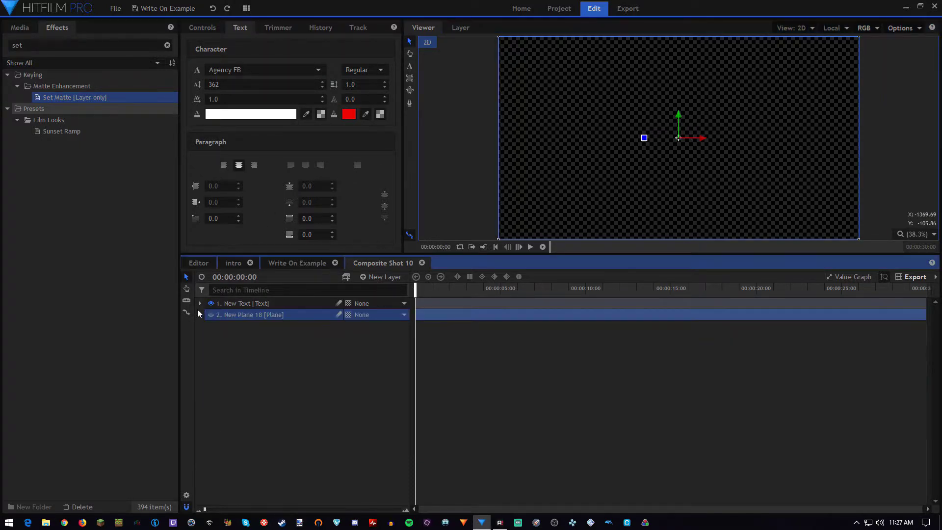
left_click(200, 315)
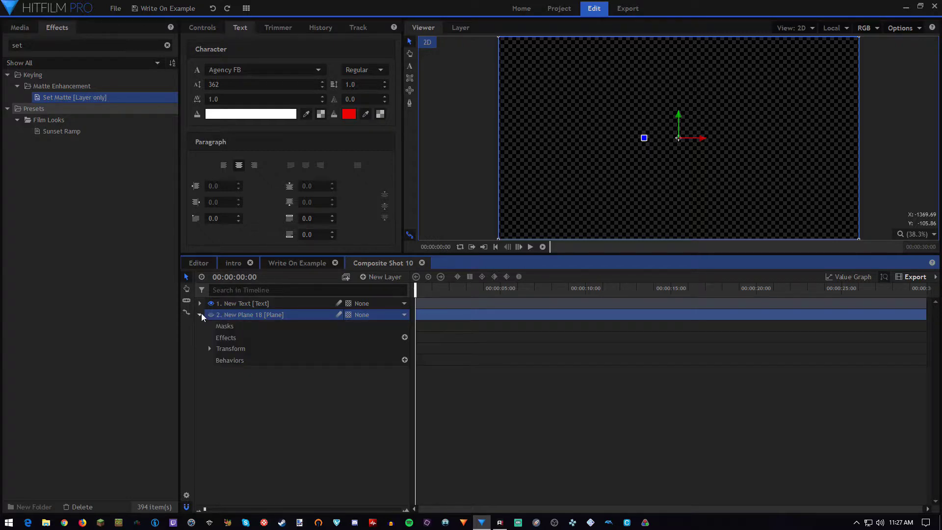
left_click(209, 349)
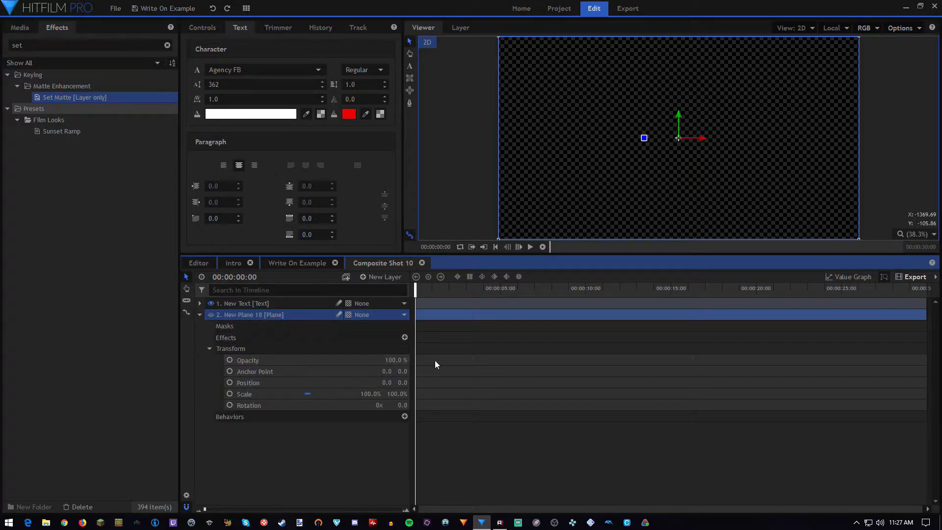
Set the current time to 00:00:01:00 and shift both layers to start there.
left_click(244, 278)
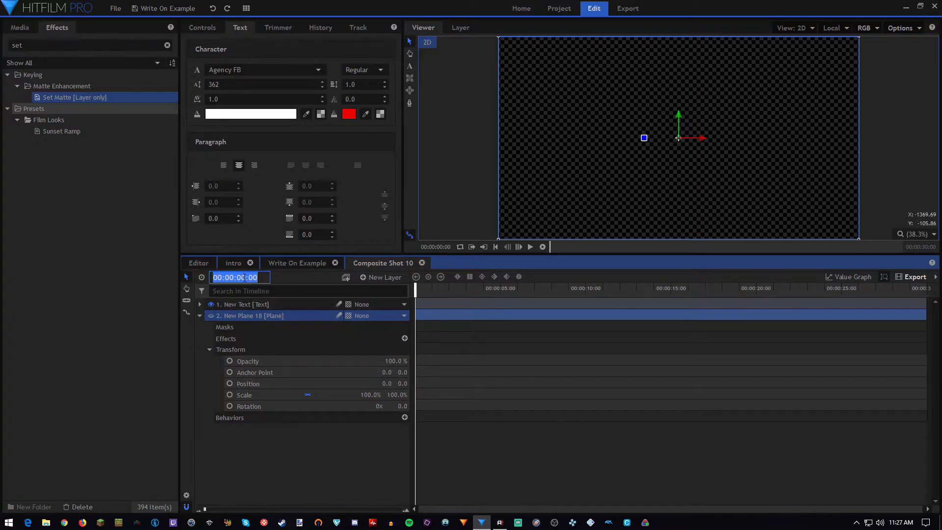
type("100")
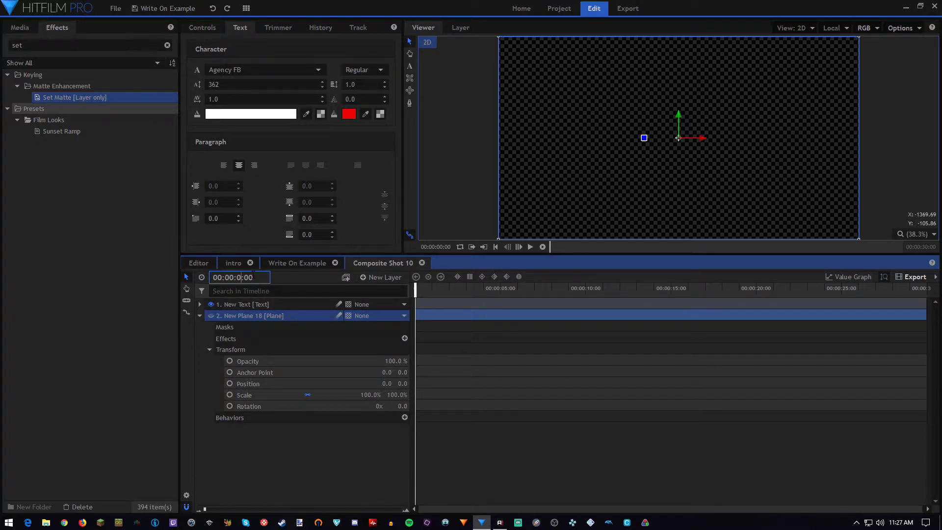
key("Return")
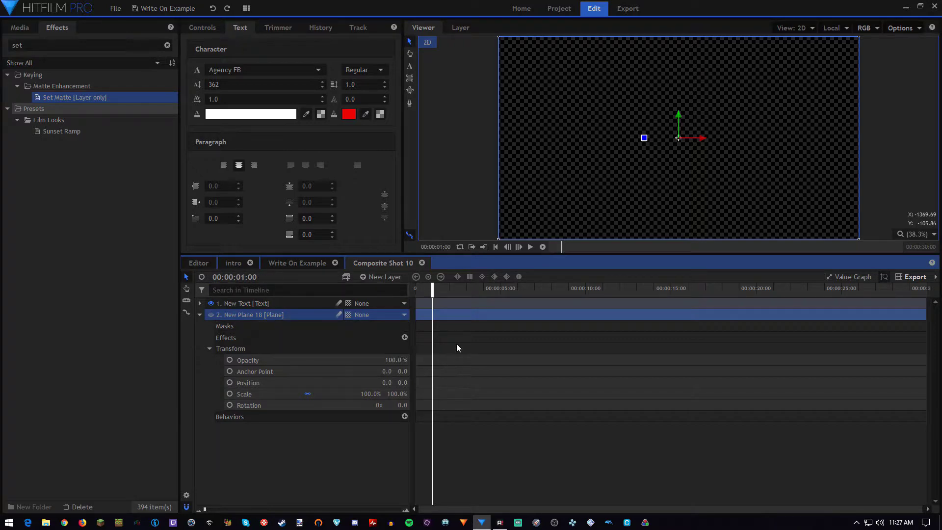
left_click_drag(456, 343, 473, 305)
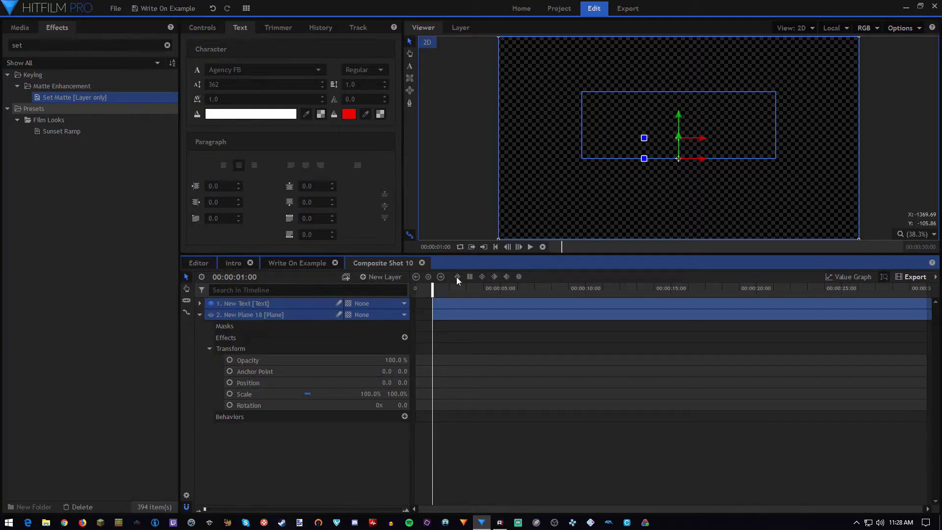
Slide New Plane 18 sideways and set a starting Position keyframe.
left_click(247, 315)
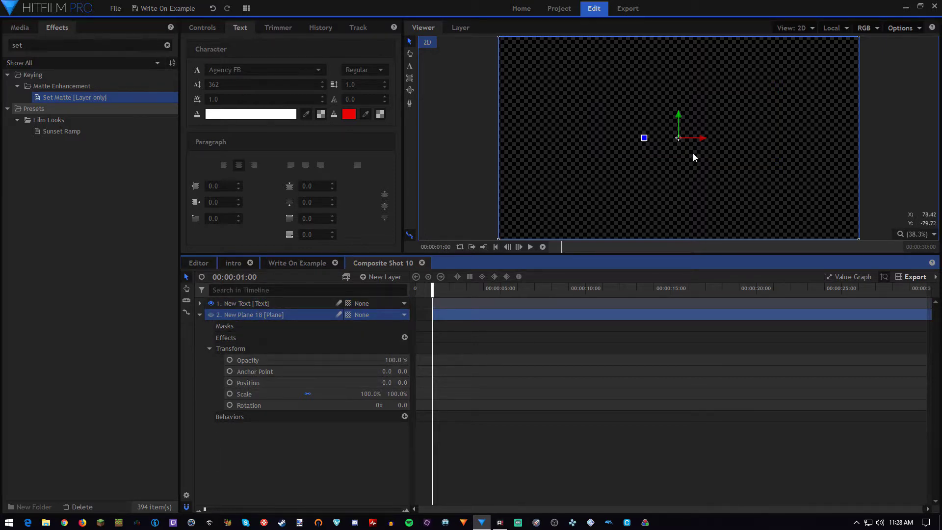
left_click_drag(701, 139, 773, 142)
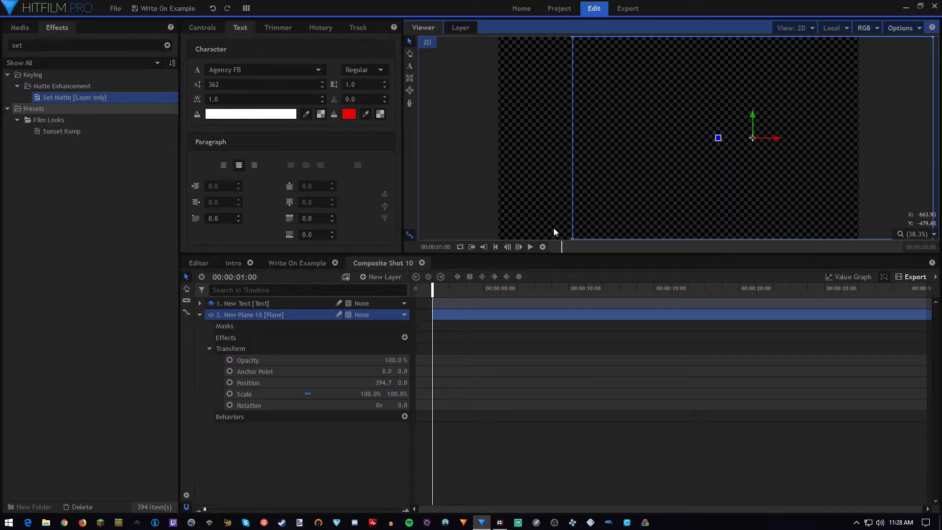
left_click(241, 383)
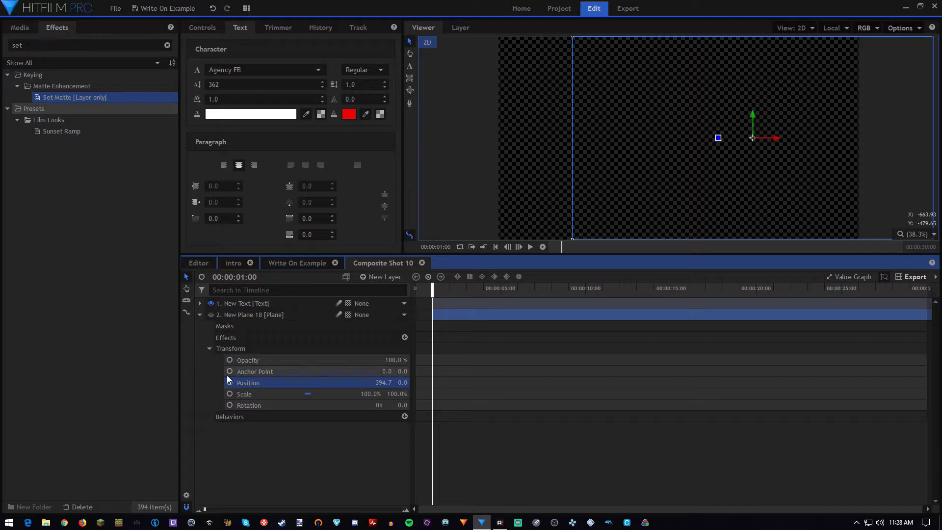
left_click(230, 384)
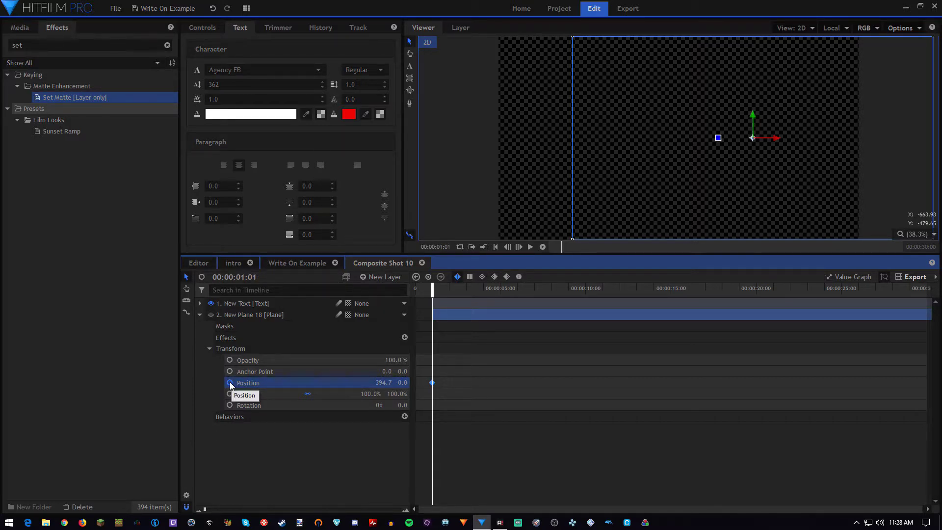
Step forward frame by frame, sliding the plane right to reveal each letter, then select the keyframes.
key("Right")
key("Right")
key("Right")
key("Right")
key("Right")
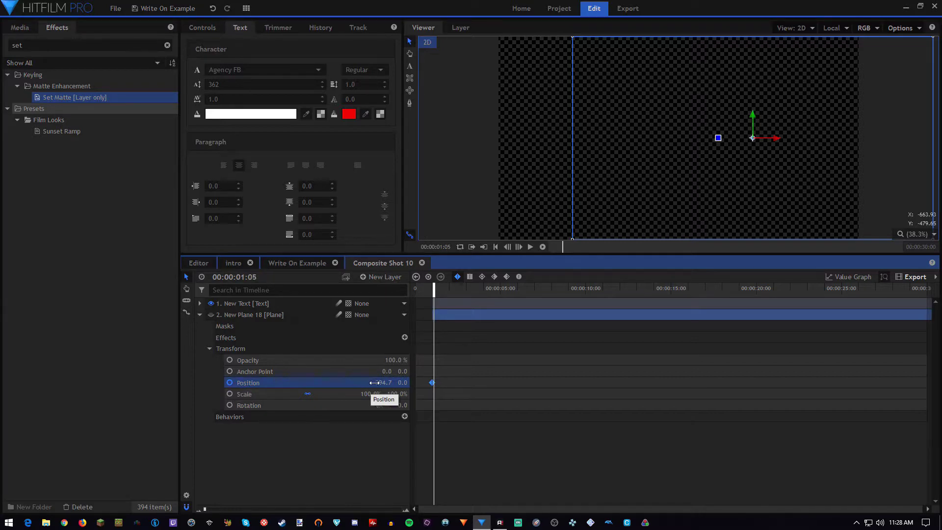
left_click_drag(382, 383, 422, 383)
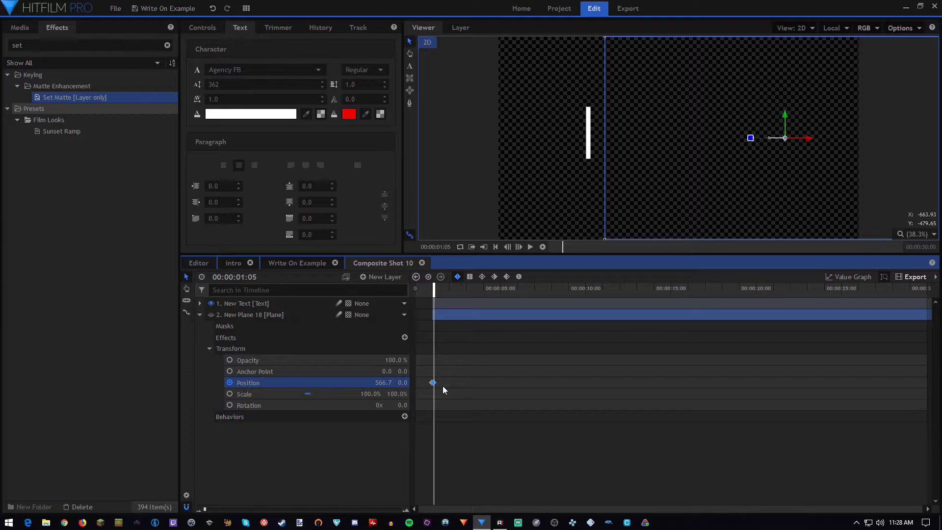
key("Left")
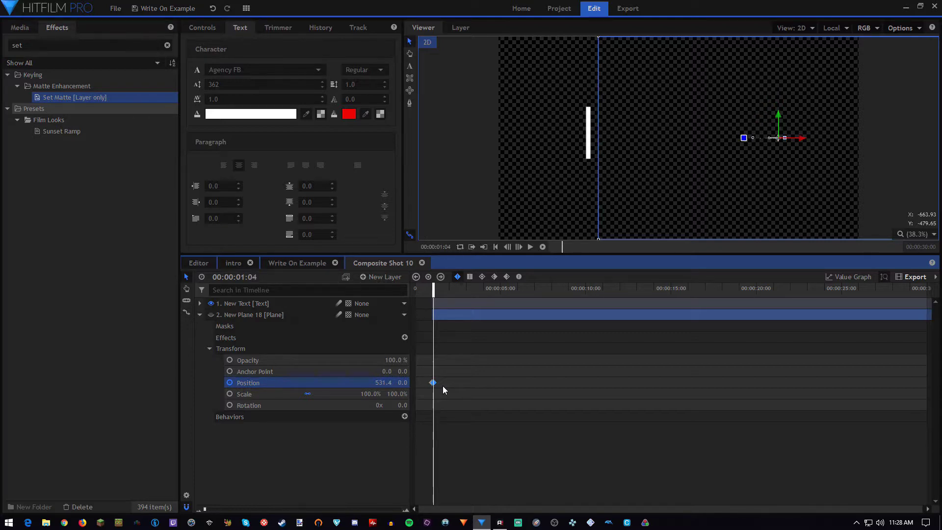
key("Right")
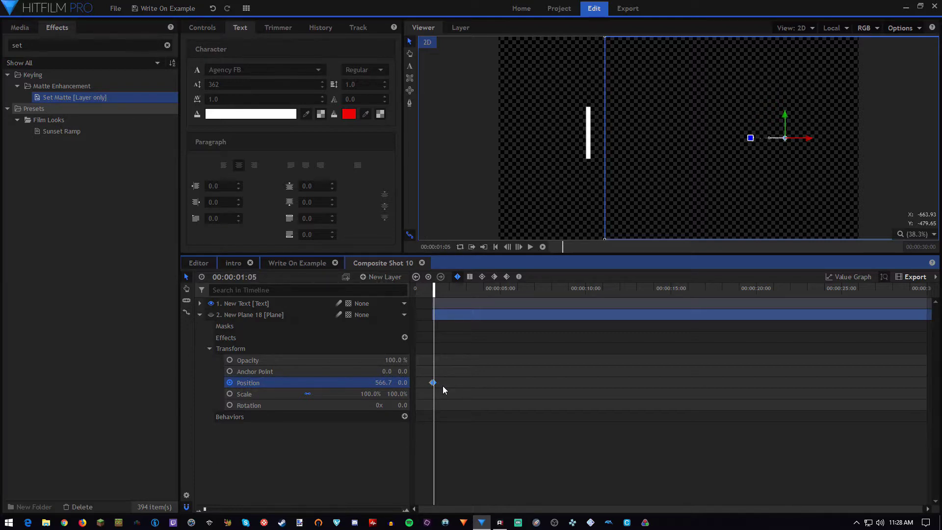
key("Right")
key("Right")
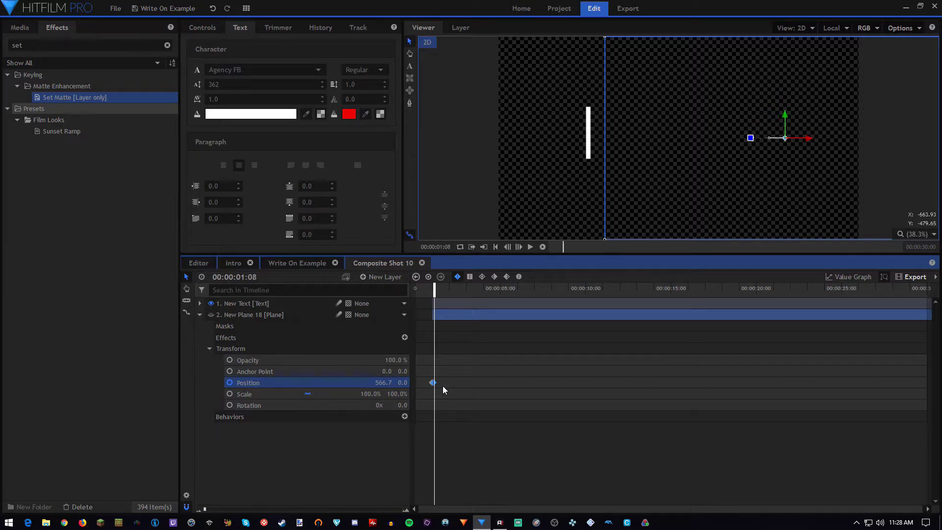
key("Right")
key("Right")
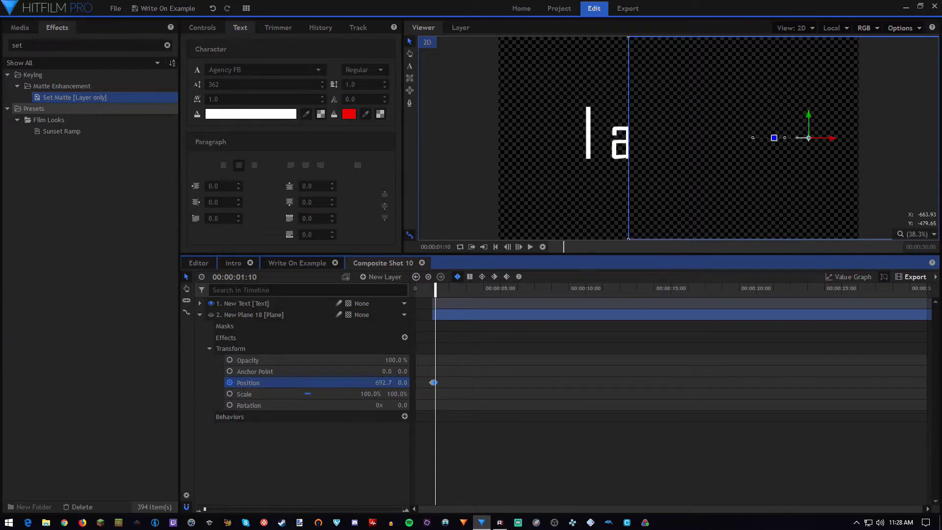
left_click_drag(377, 382, 382, 383)
key("Right")
key("Right")
key("Right")
key("Right")
key("Right")
key("Right")
key("Right")
key("Right")
key("Right")
key("Right")
key("Right")
key("Right")
key("Right")
key("Right")
key("Right")
key("Right")
key("Right")
key("Right")
key("Right")
key("Right")
key("Right")
key("Right")
key("Right")
key("Right")
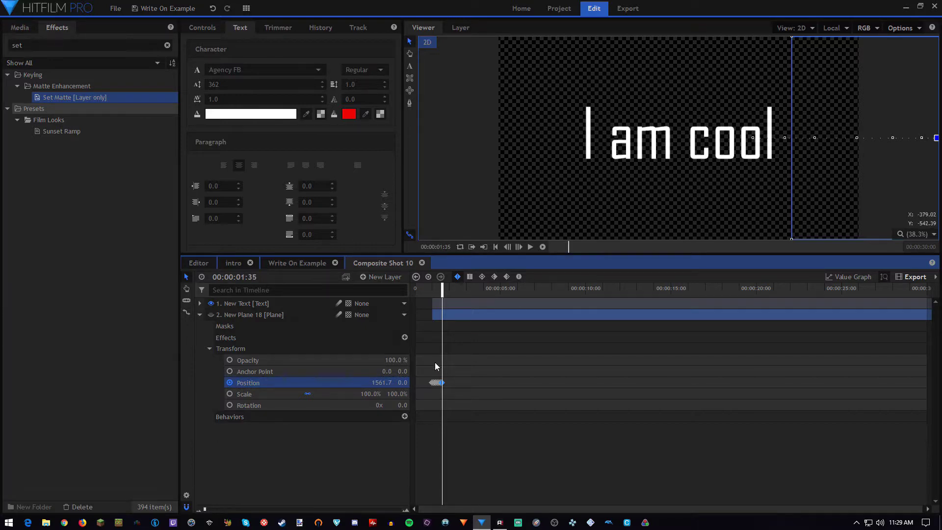
left_click_drag(452, 372, 427, 398)
Convert the Position keyframes to Constant and preview the letter-by-letter reveal from the start.
left_click(470, 278)
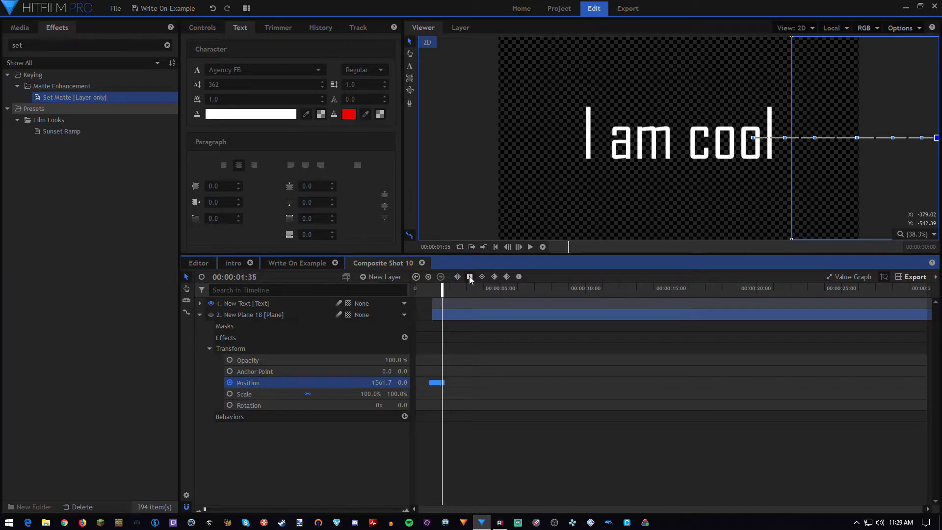
left_click_drag(428, 288, 416, 288)
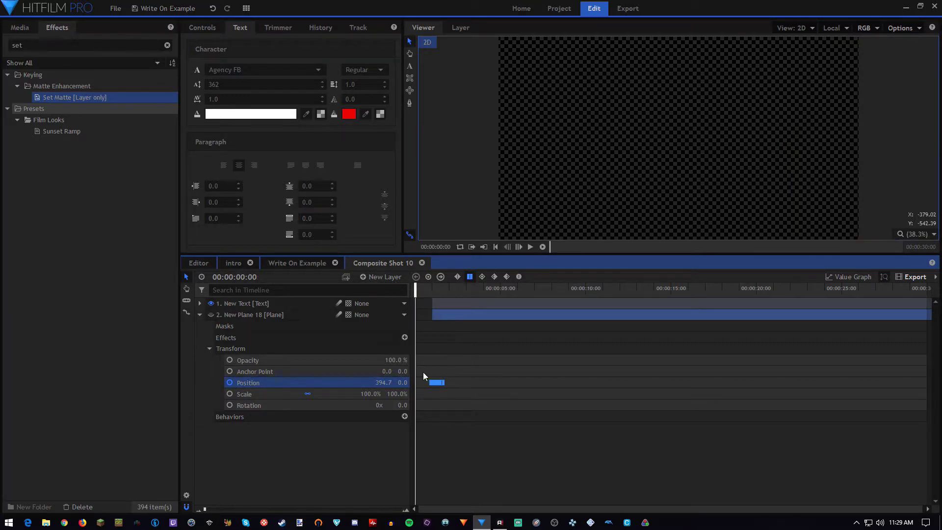
left_click(499, 447)
left_click(530, 247)
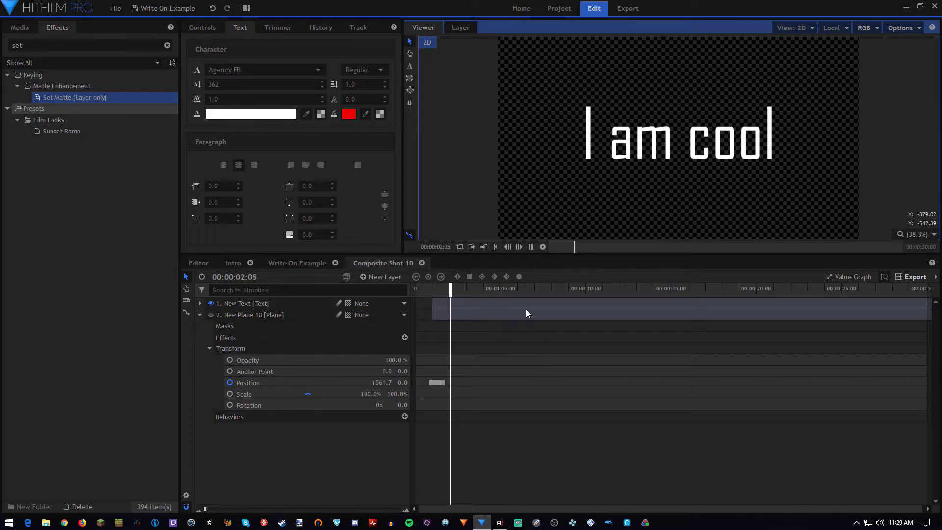
left_click(530, 247)
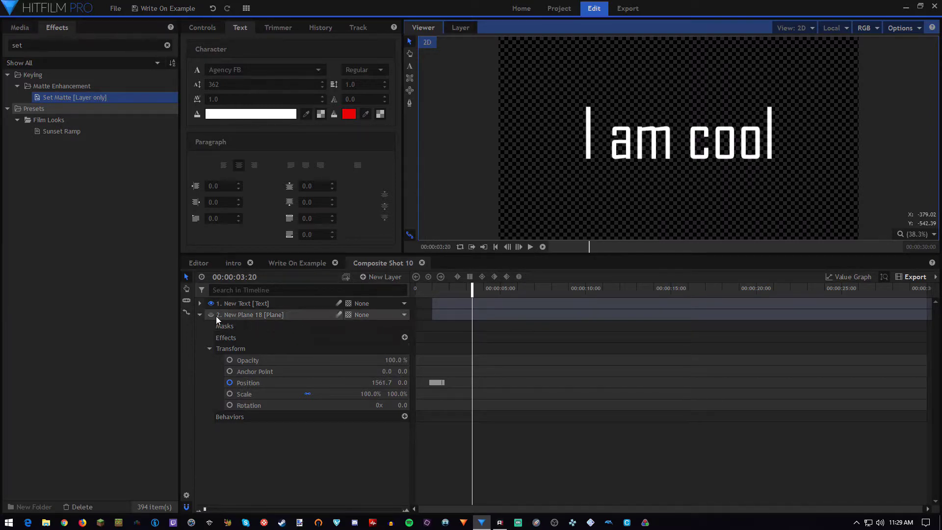
left_click(200, 315)
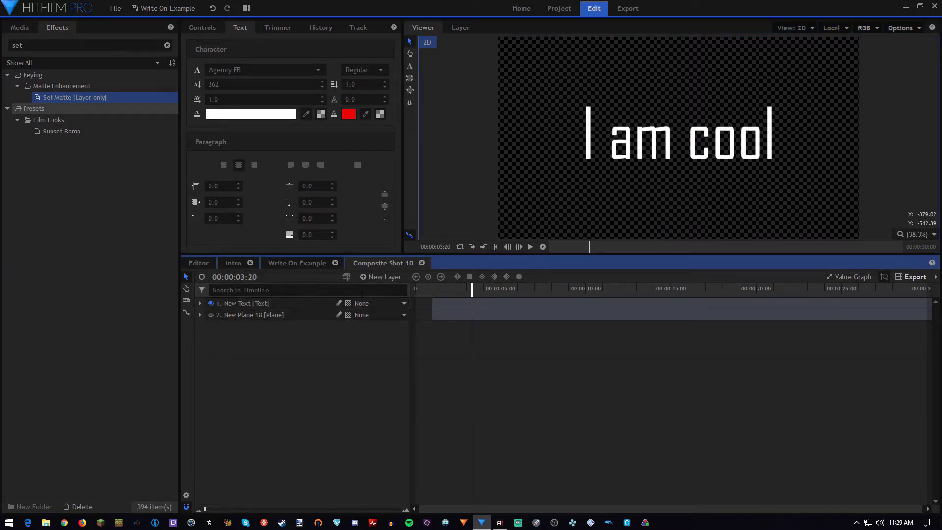
Play the Write On Example composition for comparison, then return to Composite Shot 10.
left_click(300, 260)
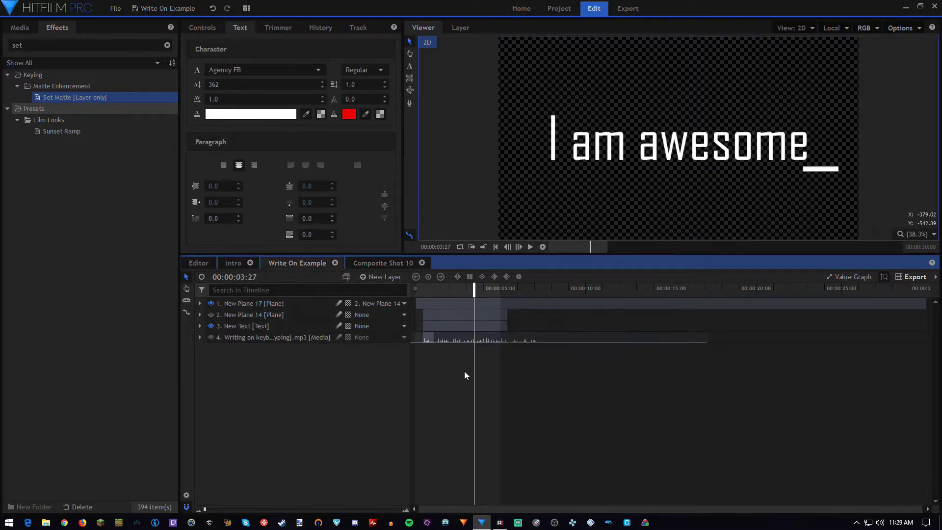
left_click(530, 247)
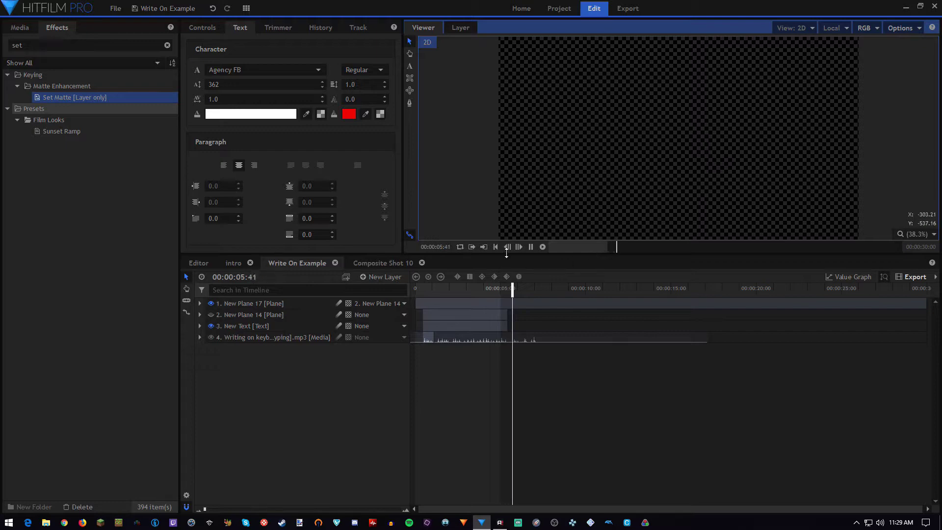
left_click(530, 247)
left_click(358, 263)
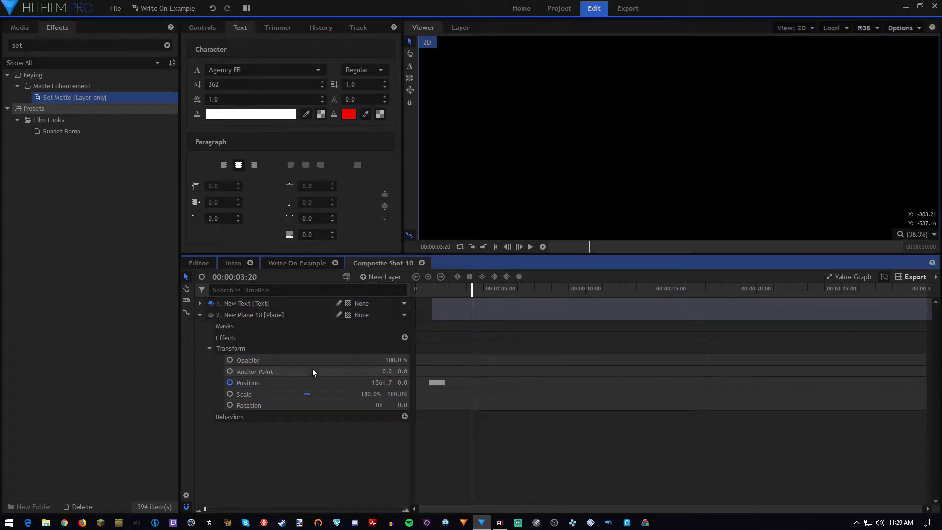
Add a new white plane layer, New Plane 19.
left_click(200, 315)
right_click(234, 375)
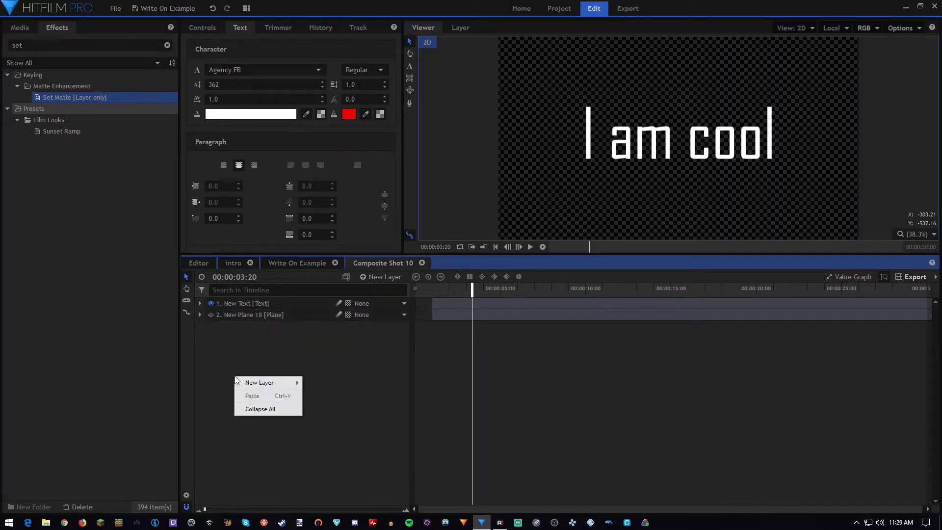
mouse_move(253, 383)
left_click(314, 383)
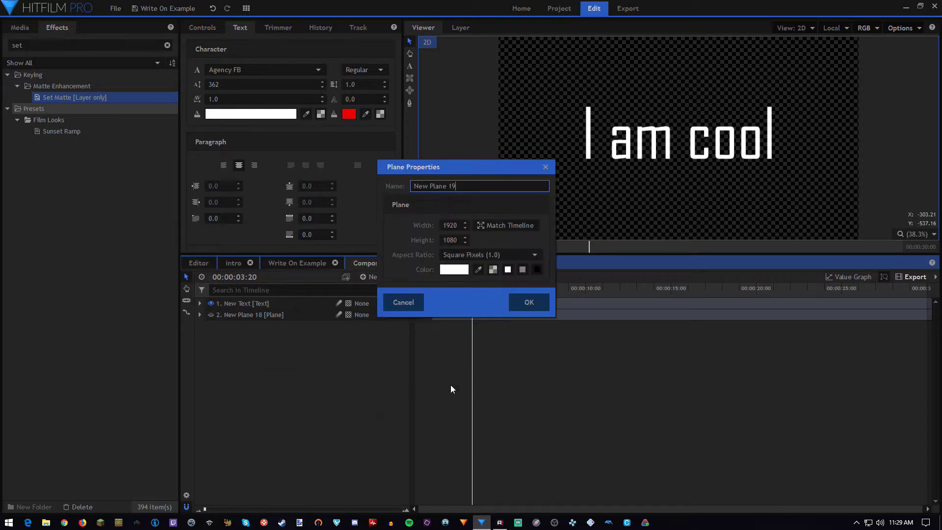
left_click(530, 302)
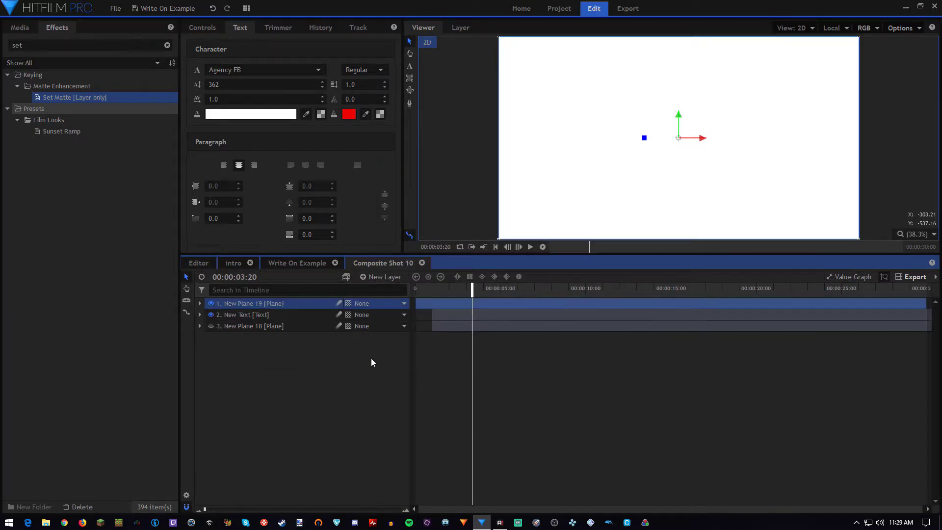
Scale New Plane 19 to 12% by 2% and move the bar to the text baseline.
left_click(199, 303)
left_click(210, 337)
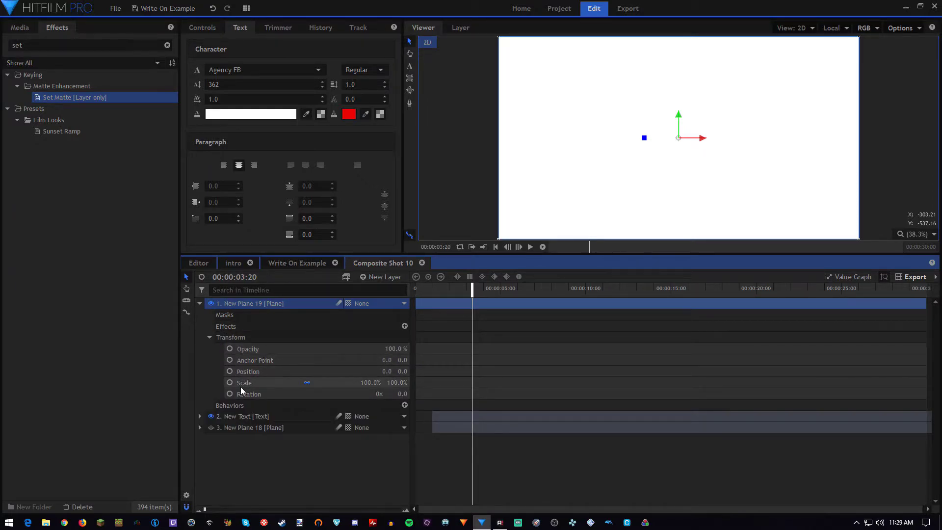
left_click(308, 383)
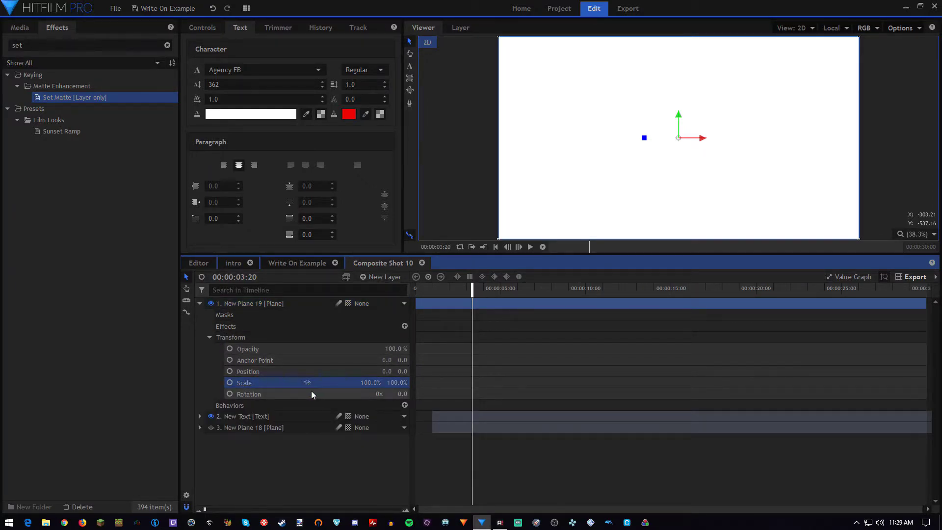
left_click_drag(362, 383, 307, 382)
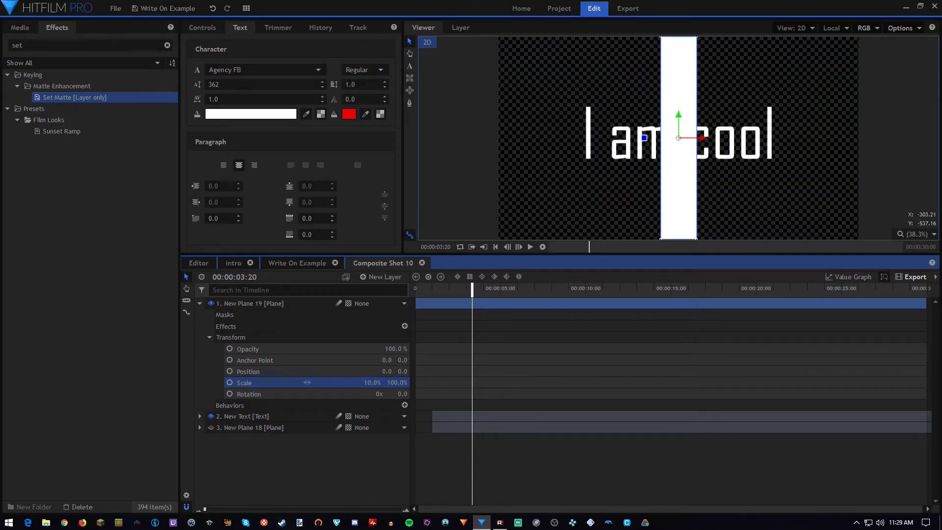
mouse_move(372, 382)
left_mouse_down()
mouse_move(390, 382)
mouse_move(380, 383)
left_mouse_up()
left_click(398, 382)
type("2")
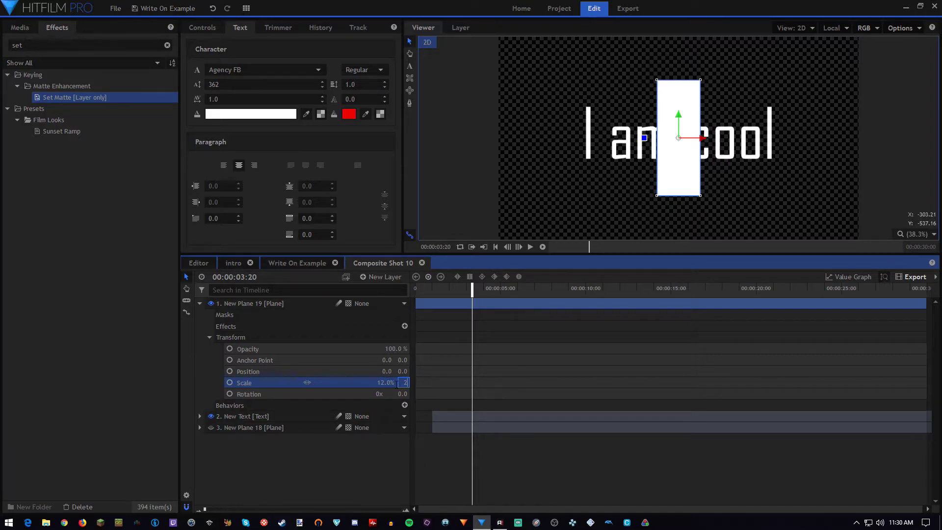
key("Return")
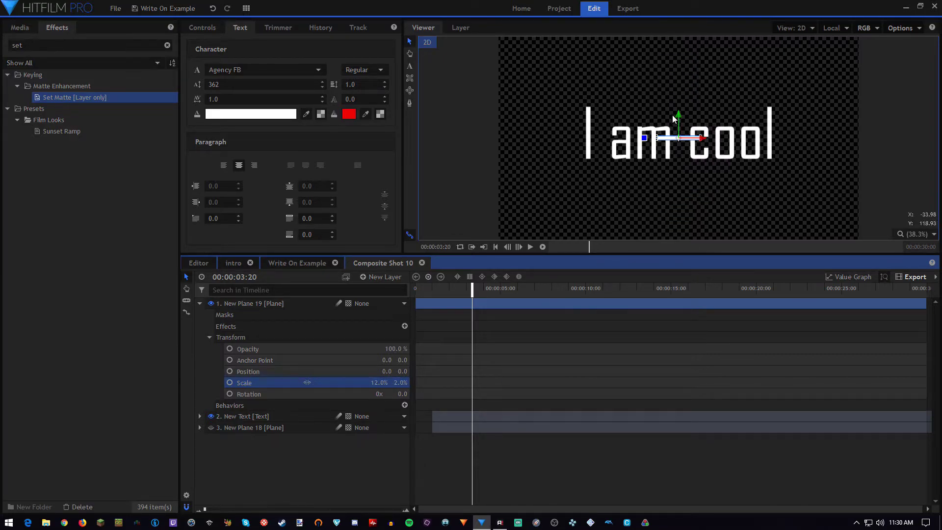
left_click_drag(679, 112, 589, 148)
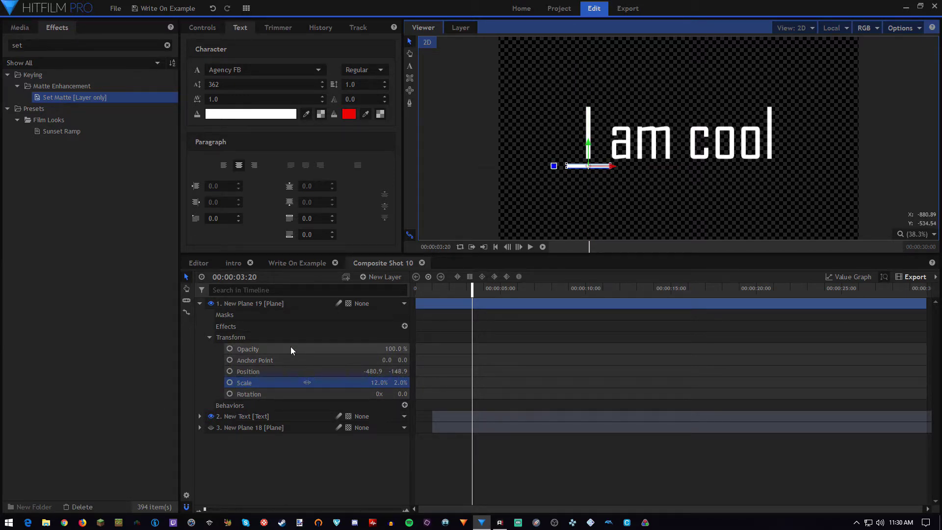
Keyframe the cursor's opacity at the start, then set 0% opacity at 20 frames.
left_click(418, 289)
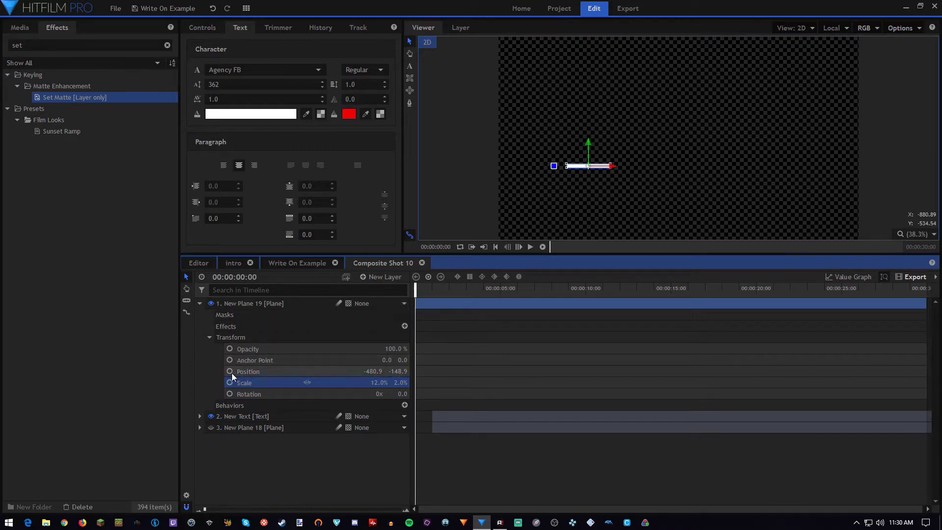
left_click(229, 349)
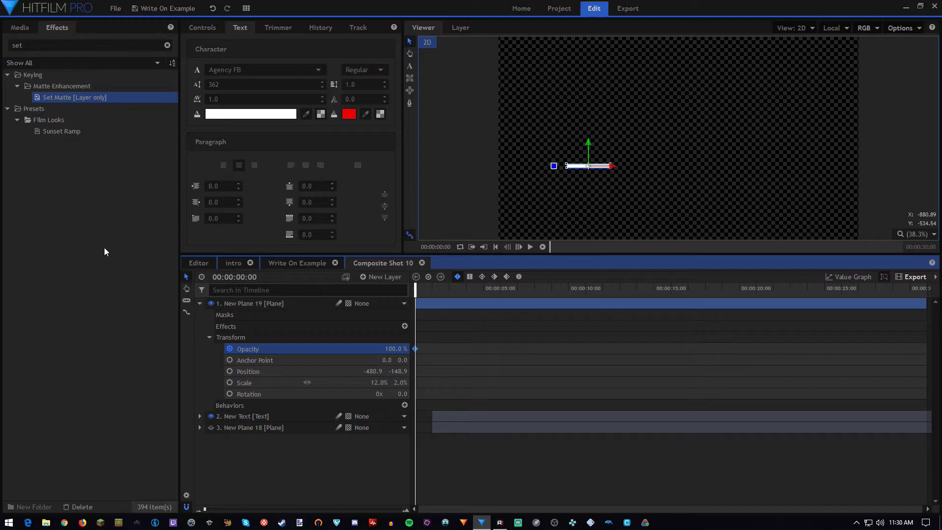
left_click(253, 277)
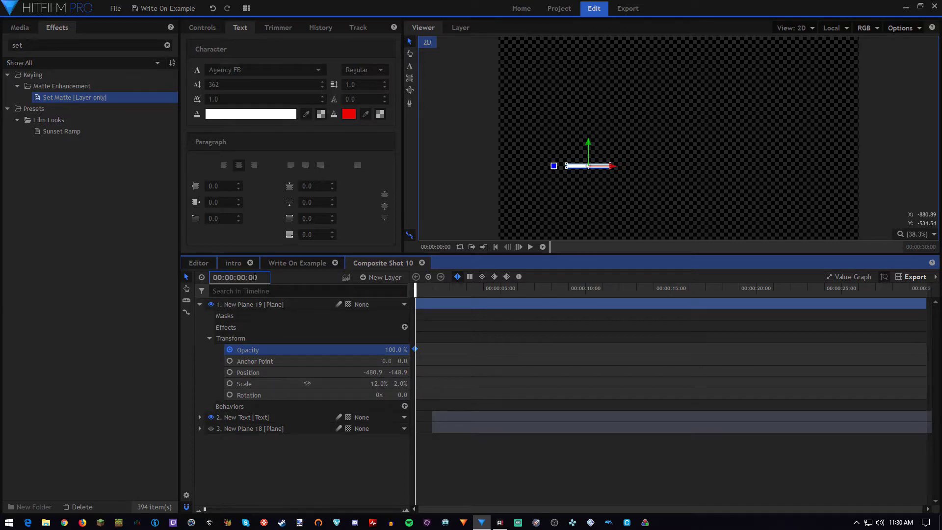
key("Return")
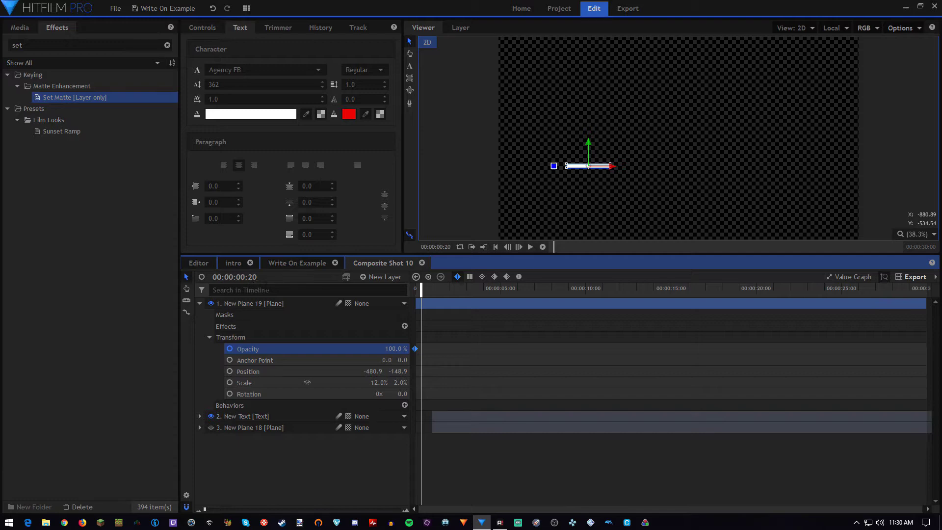
double_click(396, 349)
type("0")
key("Return")
Set opacity back to 100% at 40 frames and move the playhead to 1 second.
left_click(253, 276)
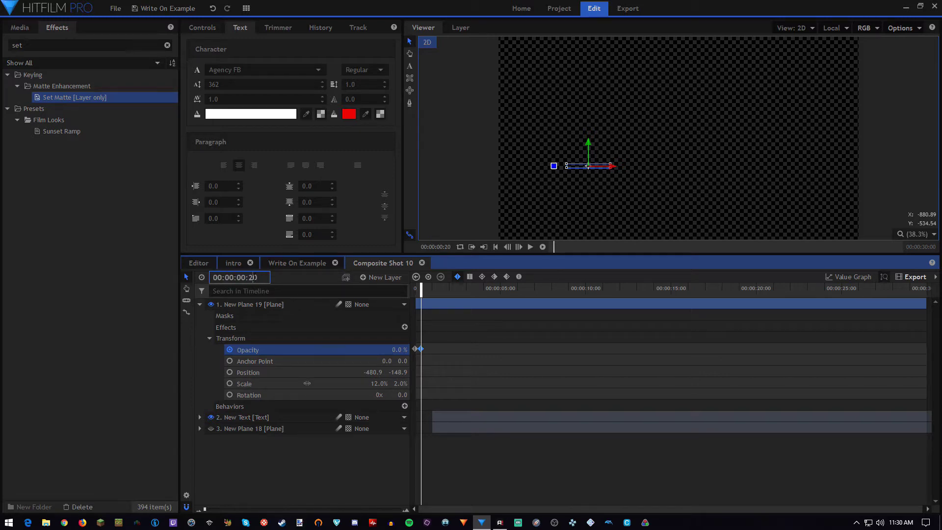
type("4")
key("Return")
double_click(400, 349)
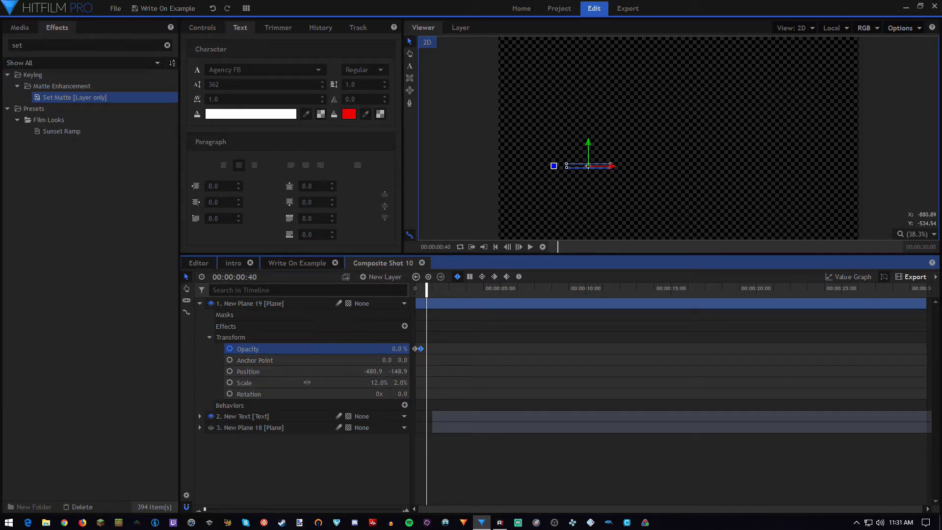
type("100")
key("Return")
left_click(250, 275)
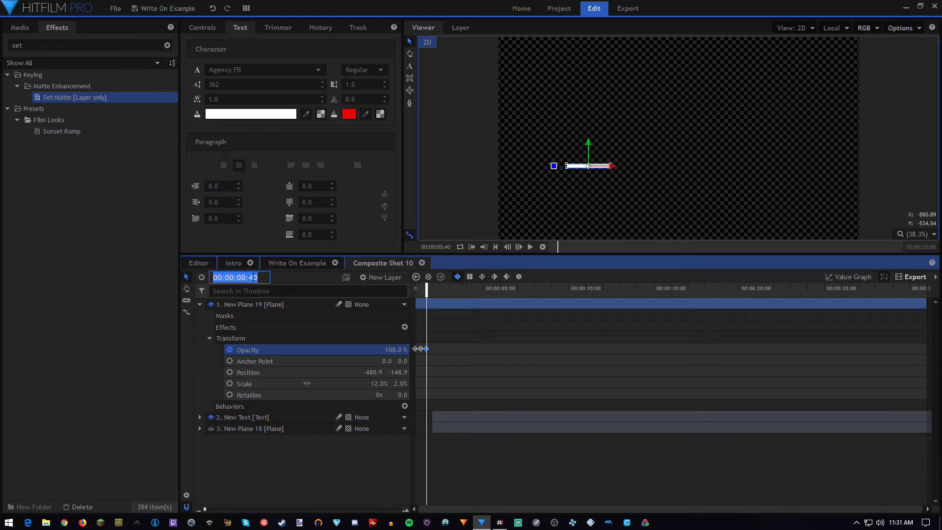
type("100")
key("Return")
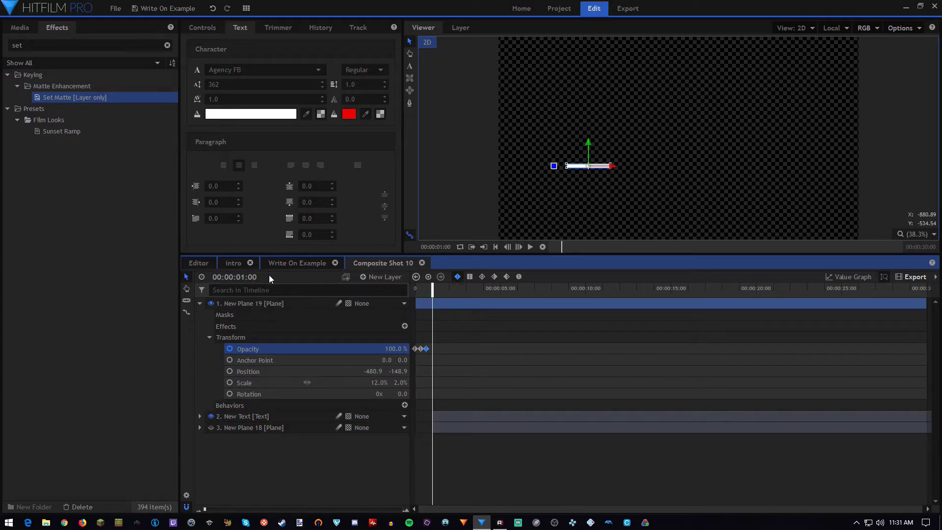
Set the cursor's opacity to 0% at 1 second.
left_click_drag(395, 351, 383, 352)
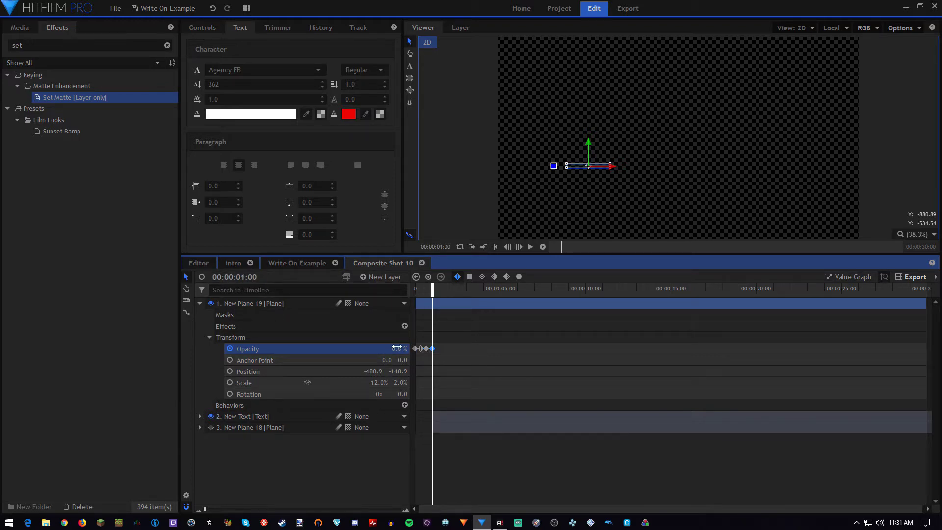
right_click(433, 348)
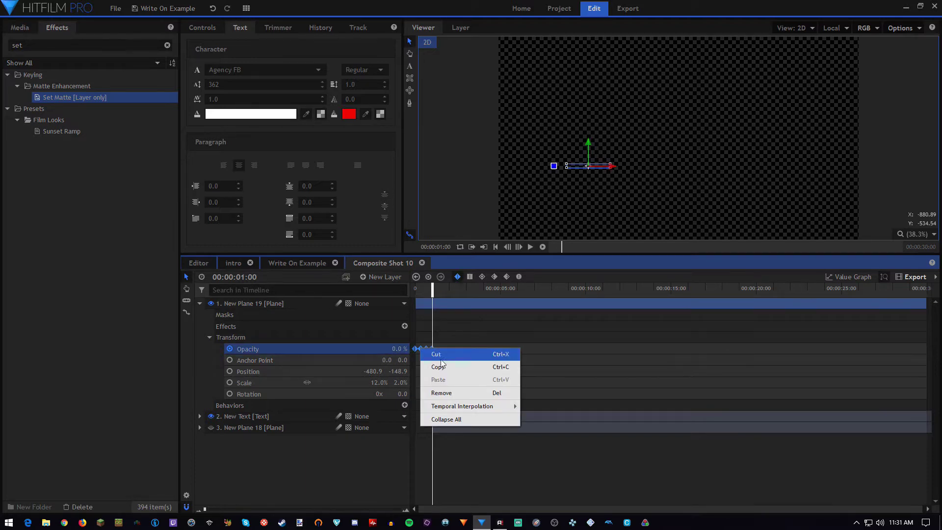
key("Escape")
key("ctrl+v")
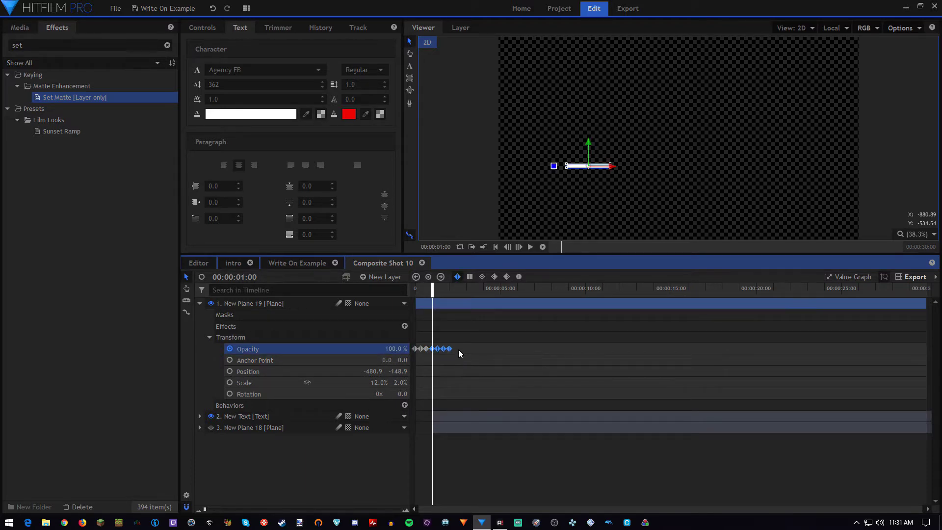
Copy the opacity keyframes and paste them at 2 seconds to repeat the blink.
left_click(449, 291)
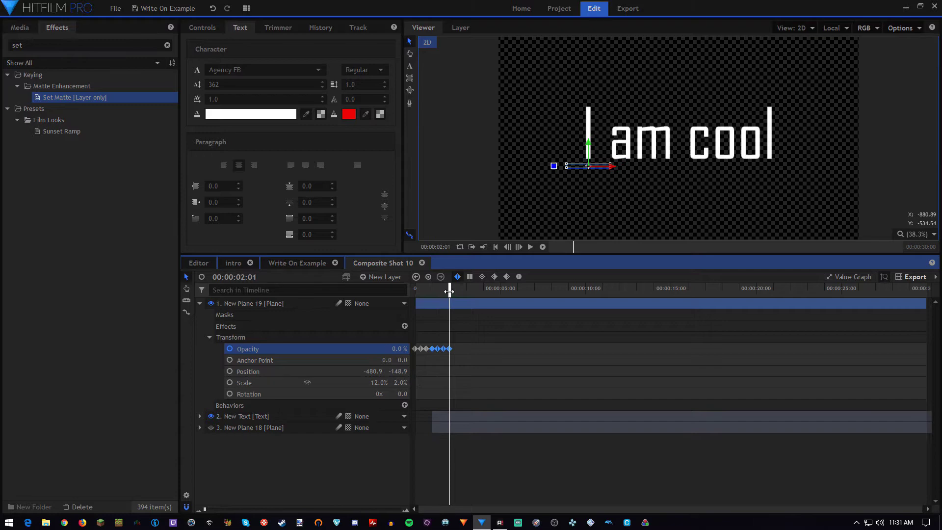
scroll(458, 339, "up", 2)
scroll(459, 338, "up", 3)
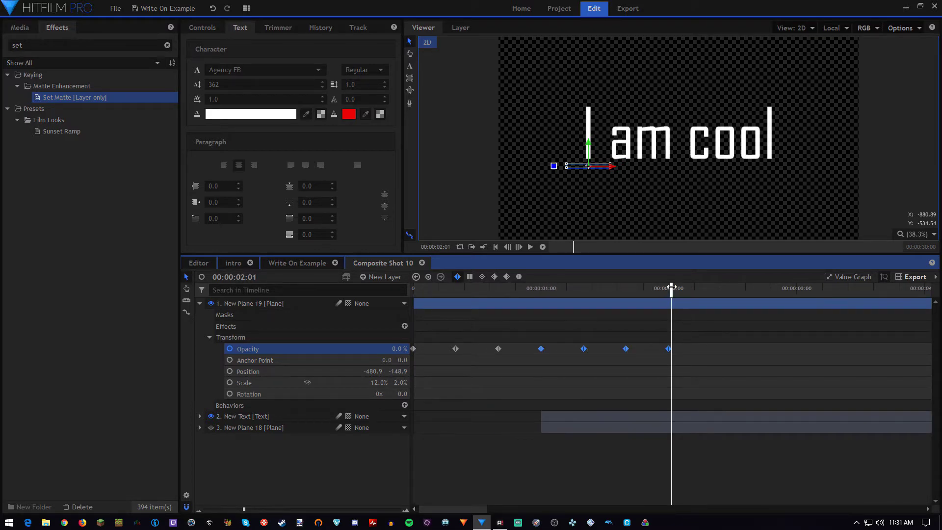
left_click_drag(672, 288, 669, 290)
left_click_drag(694, 337, 343, 390)
right_click(586, 349)
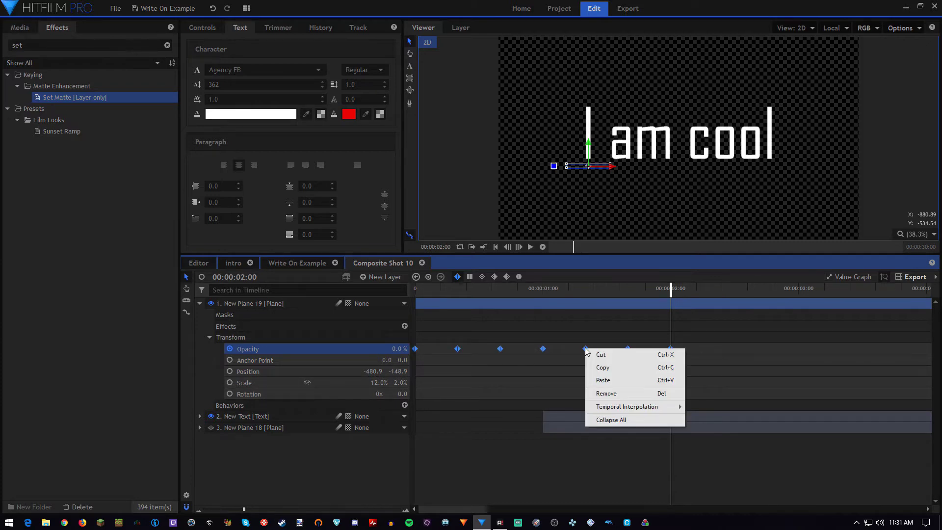
left_click(602, 367)
right_click(672, 349)
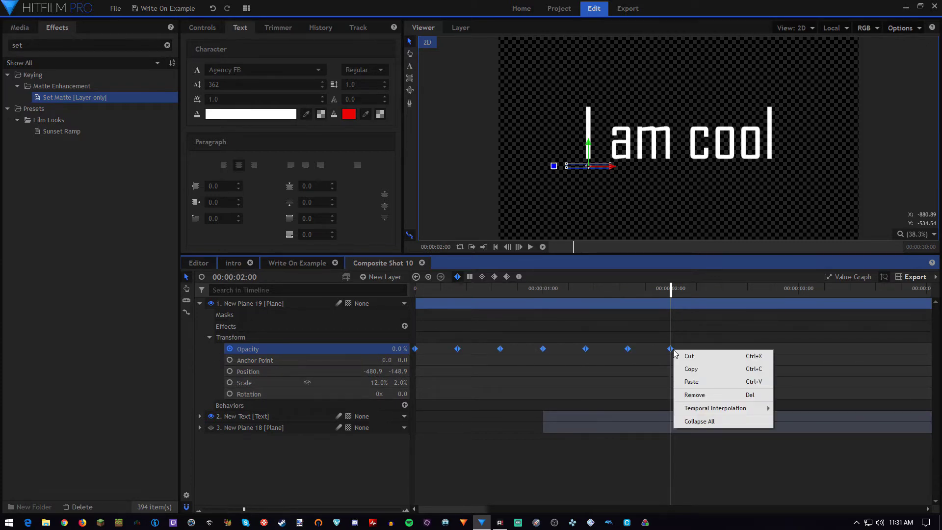
left_click(690, 382)
Copy all opacity keyframes and paste them again from 4 seconds.
scroll(680, 364, "down", 3)
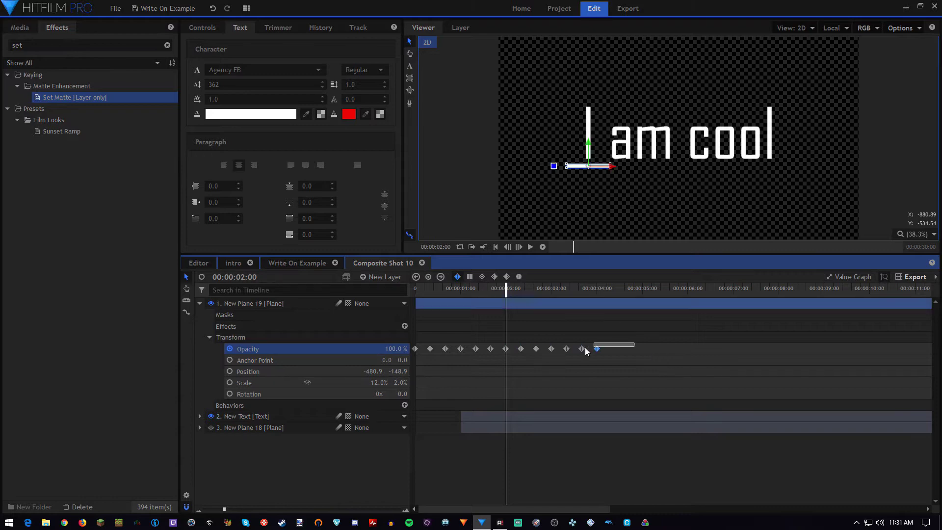
left_click_drag(585, 350, 408, 354)
right_click(597, 349)
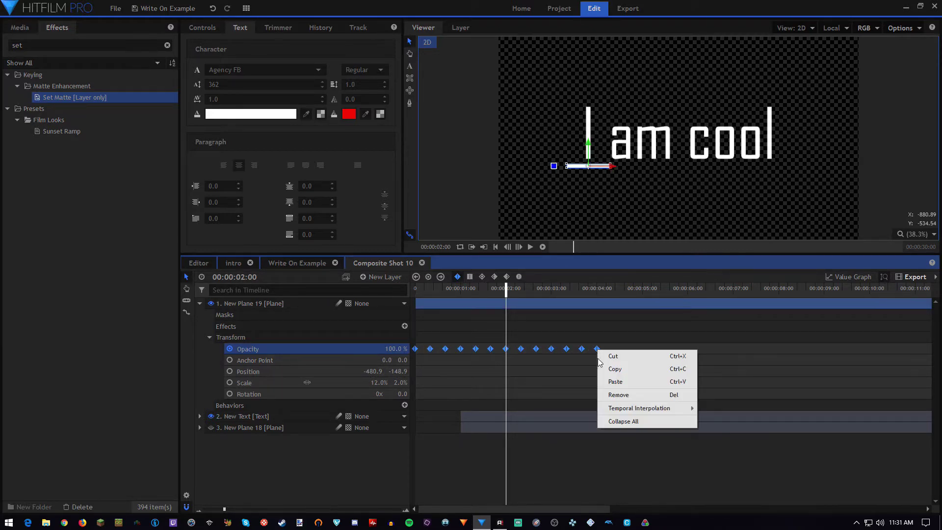
key("Escape")
left_click(597, 289)
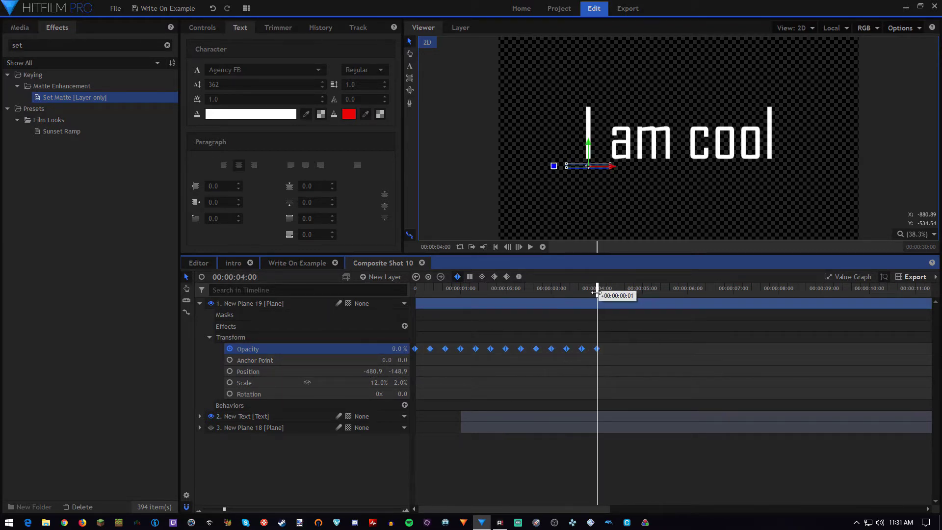
left_click_drag(596, 293, 595, 293)
scroll(600, 306, "up", 2)
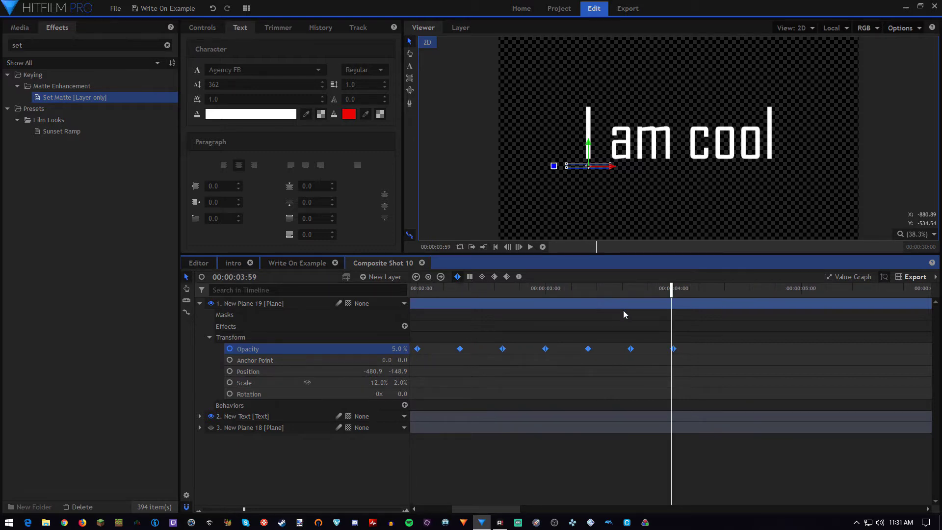
left_click_drag(670, 290, 673, 290)
right_click(673, 349)
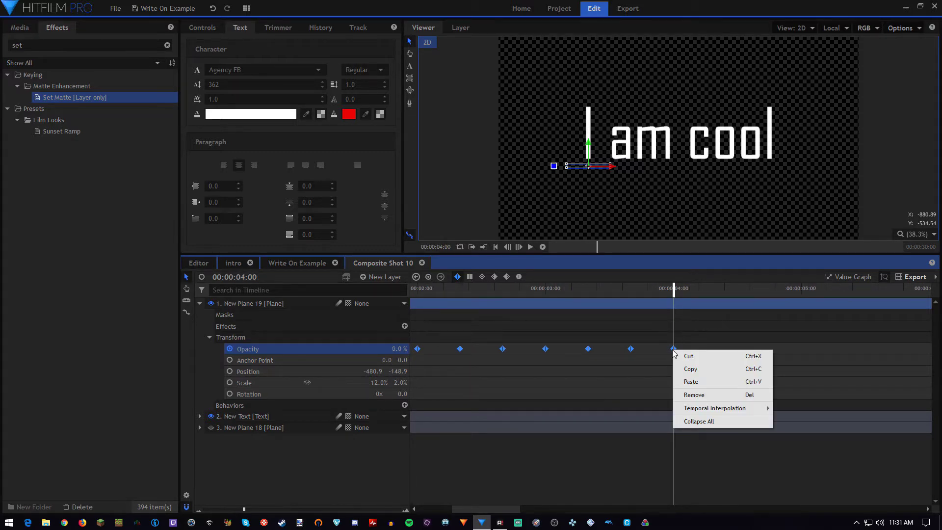
left_click(692, 382)
Return the playhead to the start and select all the opacity keyframes.
scroll(685, 377, "down", 5)
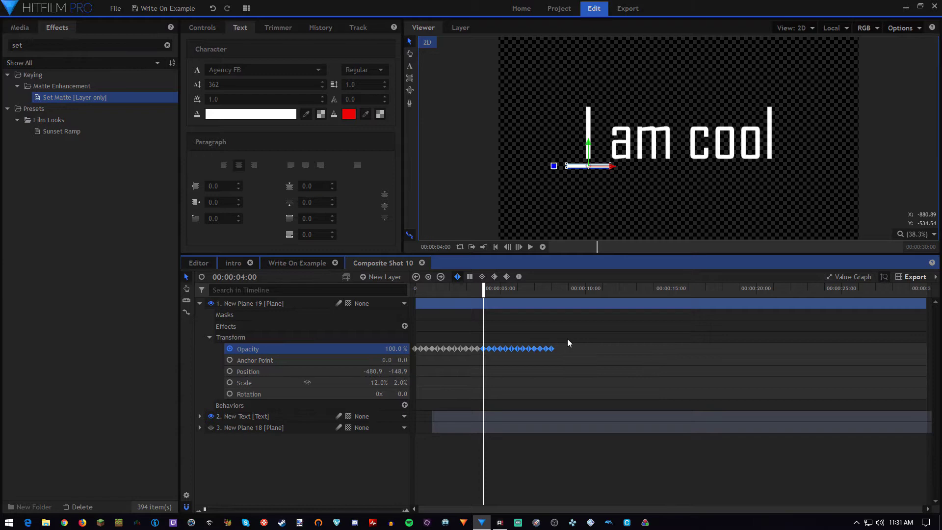
left_click_drag(561, 342, 416, 365)
left_click(511, 380)
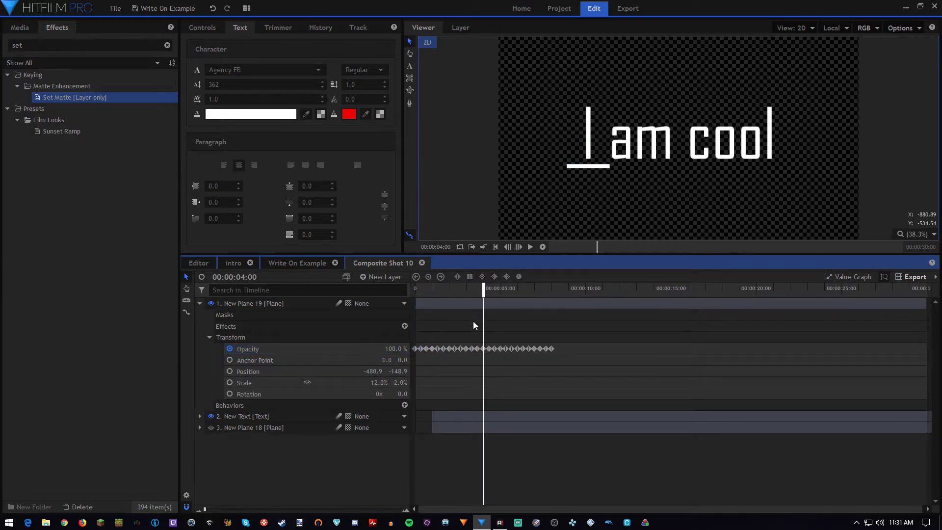
left_click_drag(483, 288, 416, 289)
left_click_drag(556, 335, 346, 368)
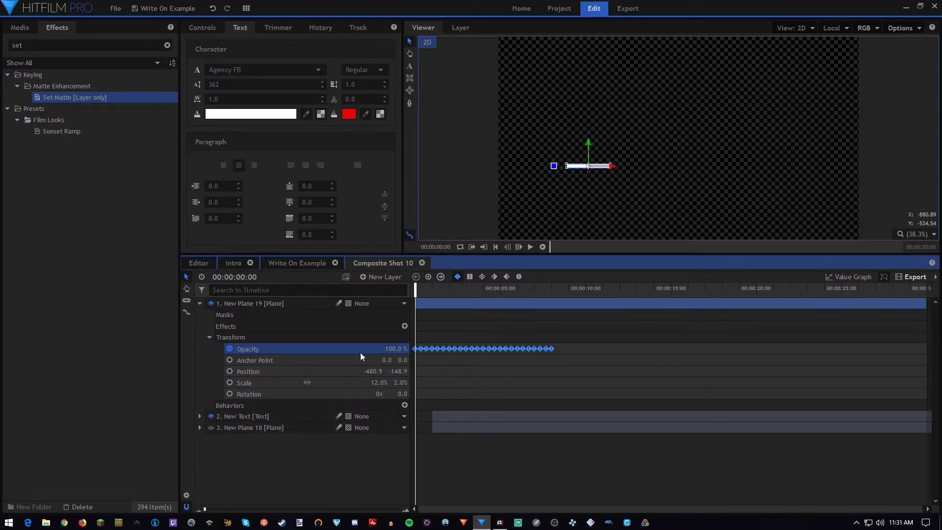
Convert the opacity keyframes to Constant, preview the hard blink, and collapse the plane layer.
left_click(470, 277)
left_click(529, 247)
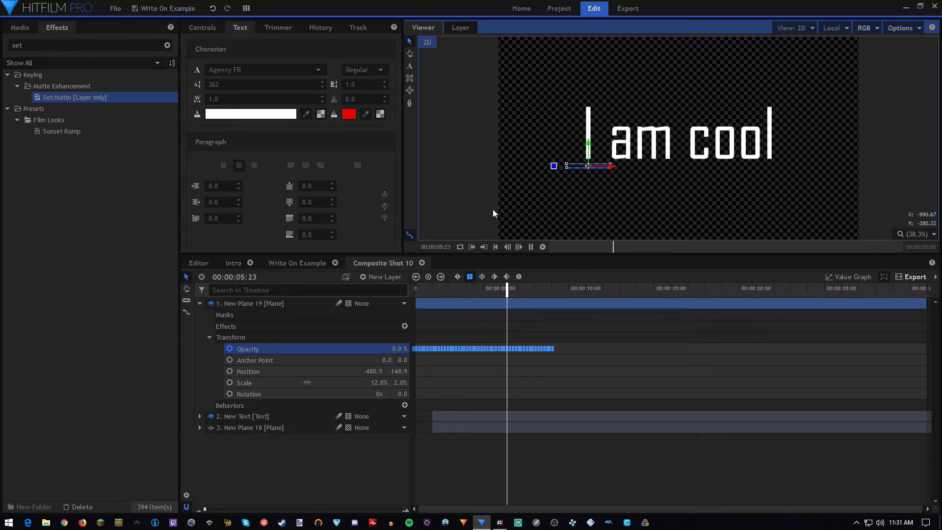
left_click(530, 247)
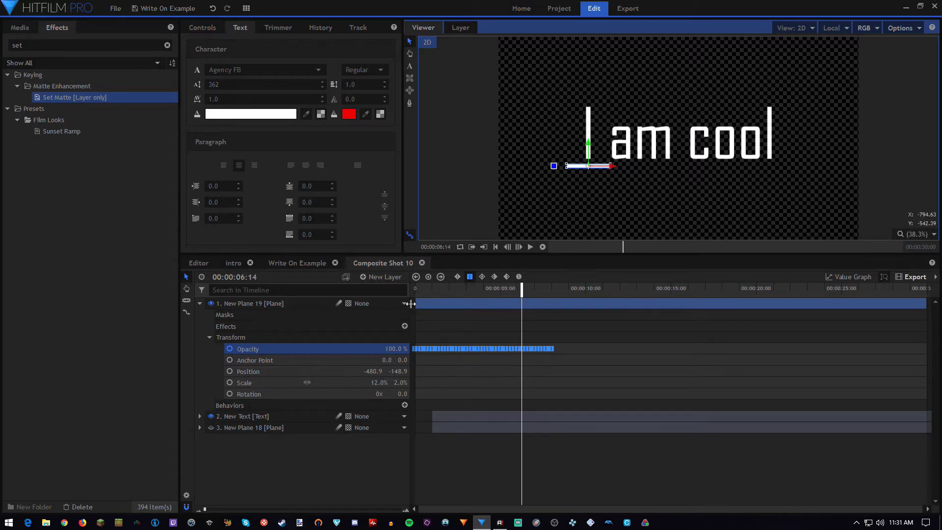
left_click(199, 303)
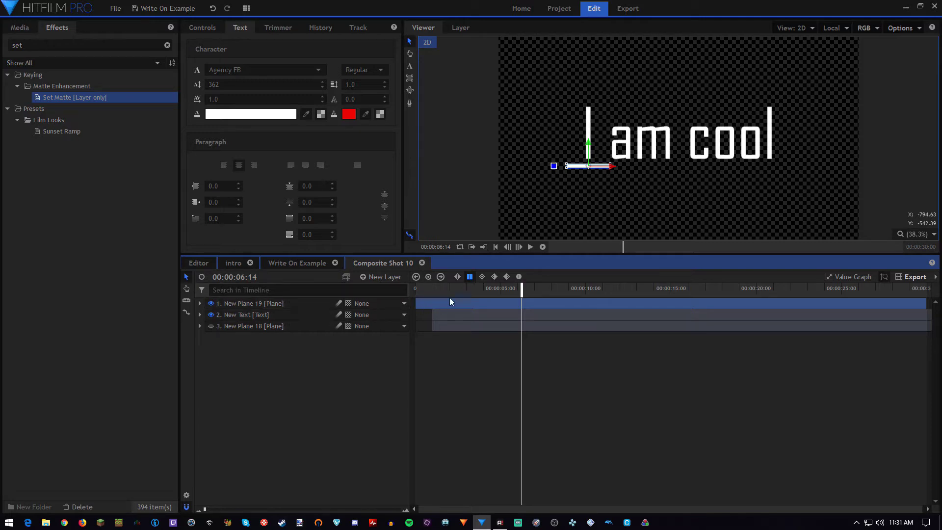
Set layer 1's track matte to 3. New Plane 18, then replay from frame 0.
left_click(379, 303)
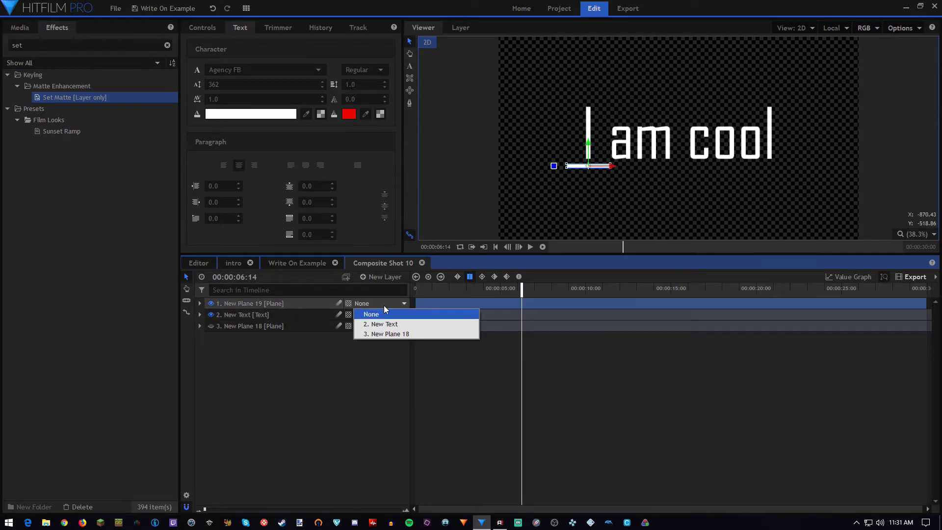
left_click(390, 334)
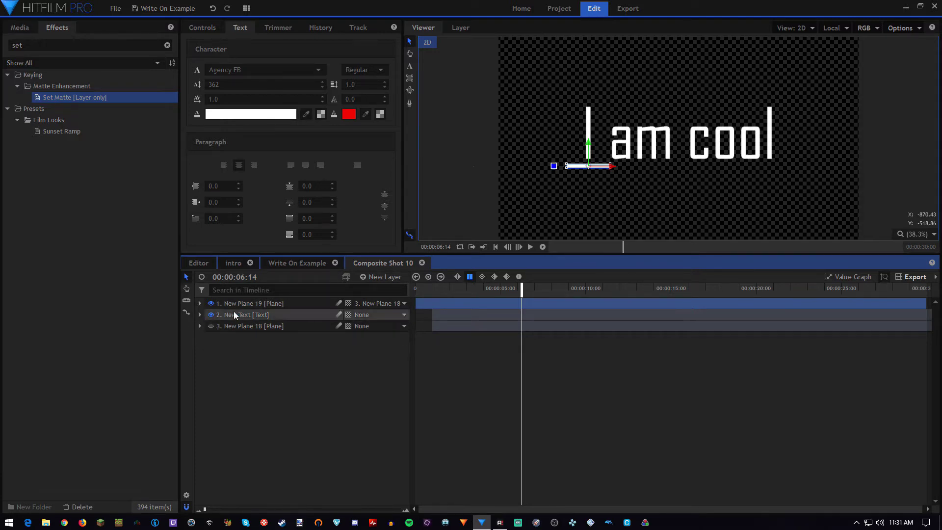
left_click(422, 293)
key("Home")
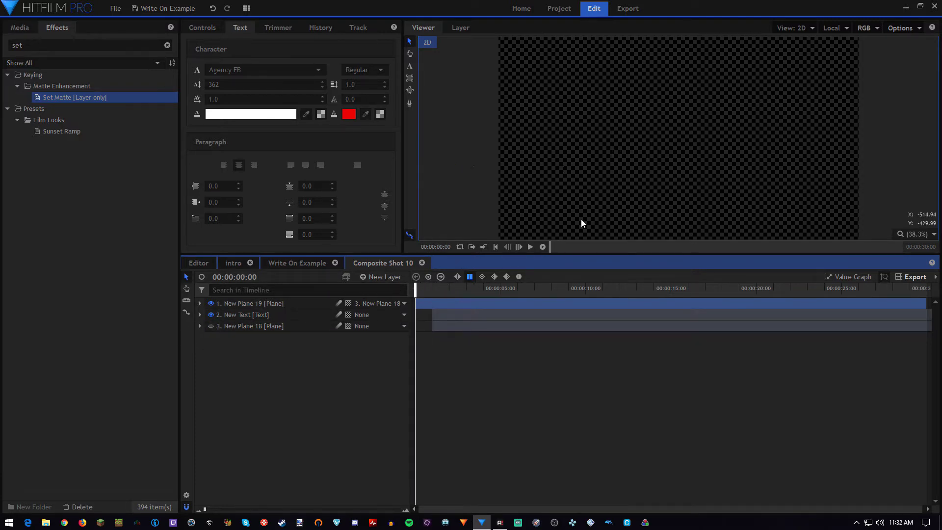
left_click(493, 363)
left_click(530, 247)
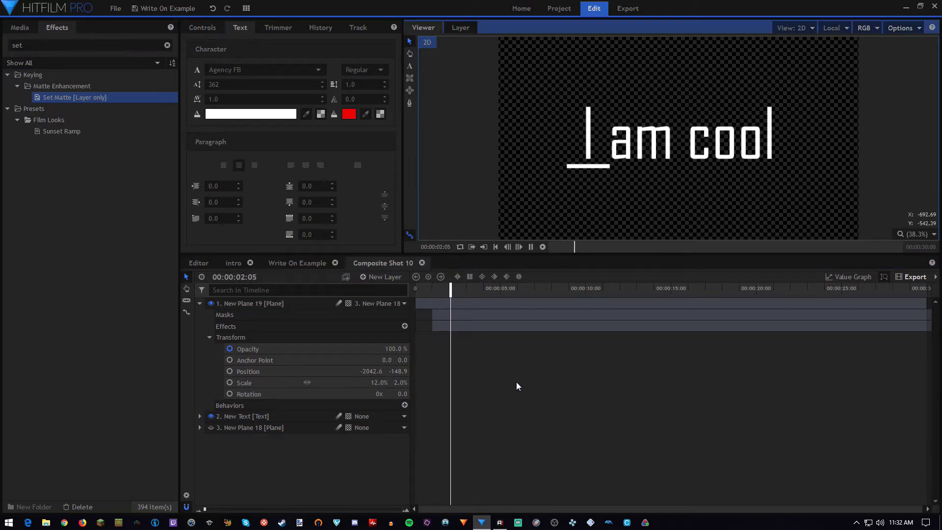
Replay Composite Shot 10 from the start to watch 'I am cool' write on with the blinking underscore.
left_click(286, 315)
left_click(275, 371)
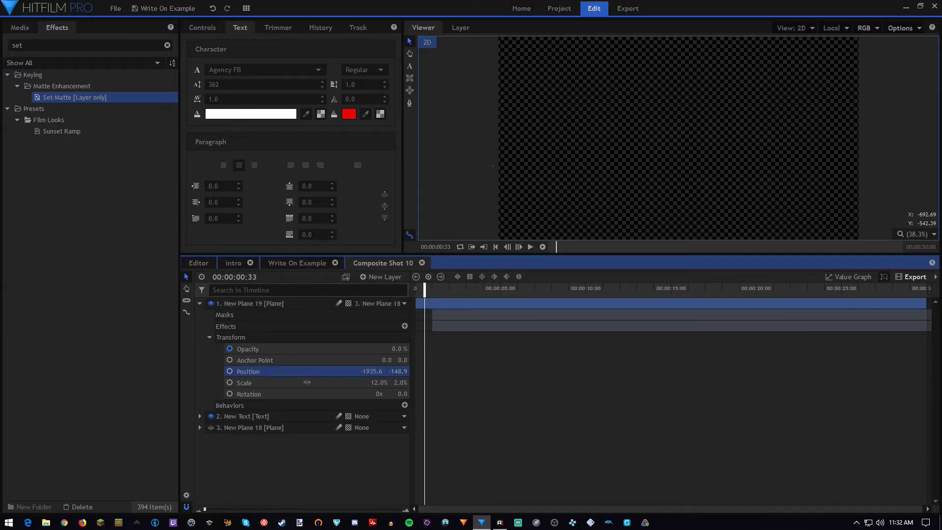
left_click(416, 288)
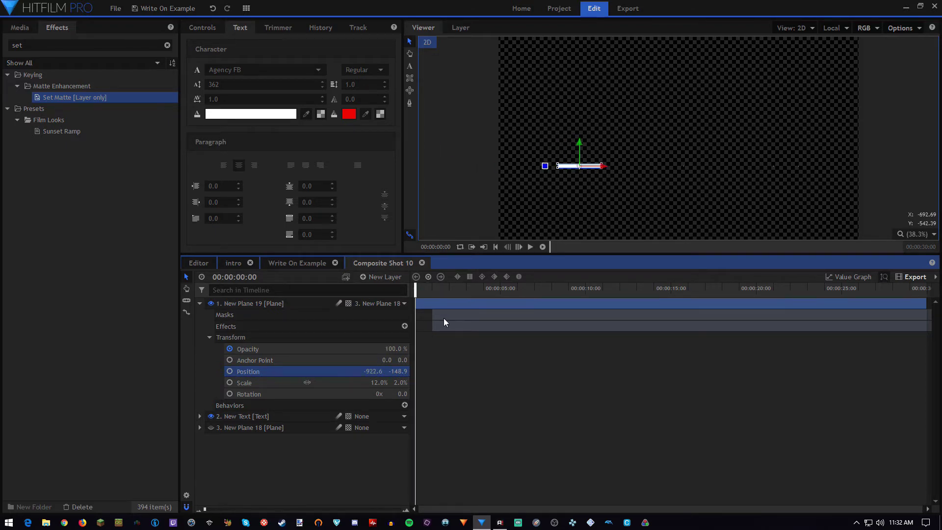
left_click(529, 246)
left_click_drag(441, 288, 415, 288)
left_click(531, 247)
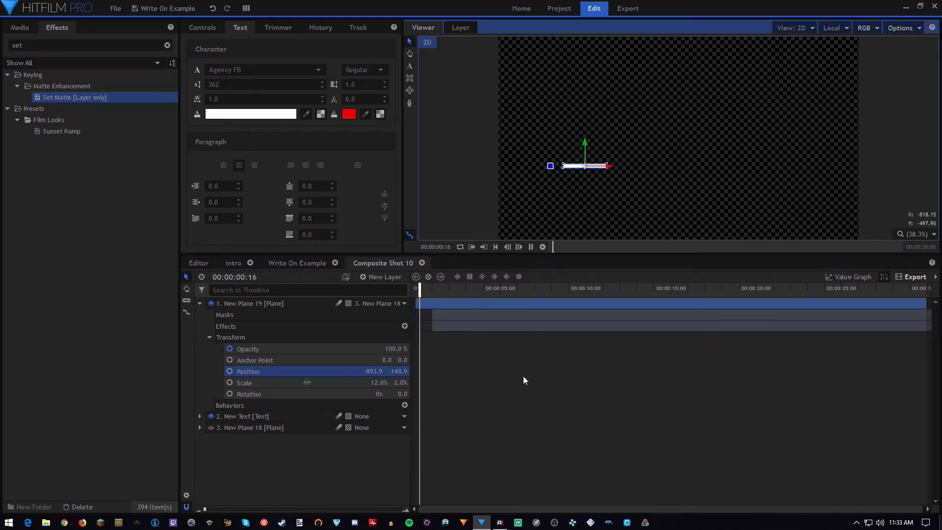
left_click(451, 303)
left_click(452, 372)
left_click(527, 246)
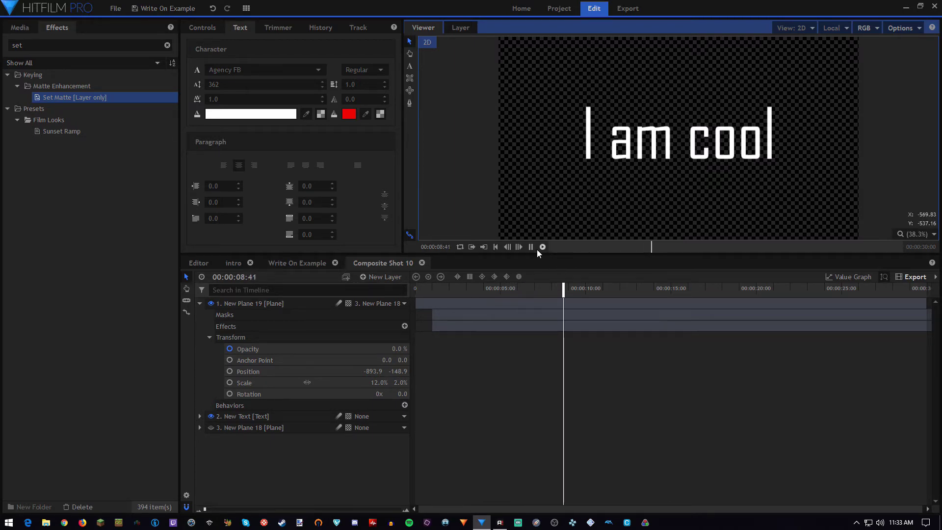
Stop playback and expand New Plane 18's properties near where the underscore appears.
key("space")
left_click(453, 287)
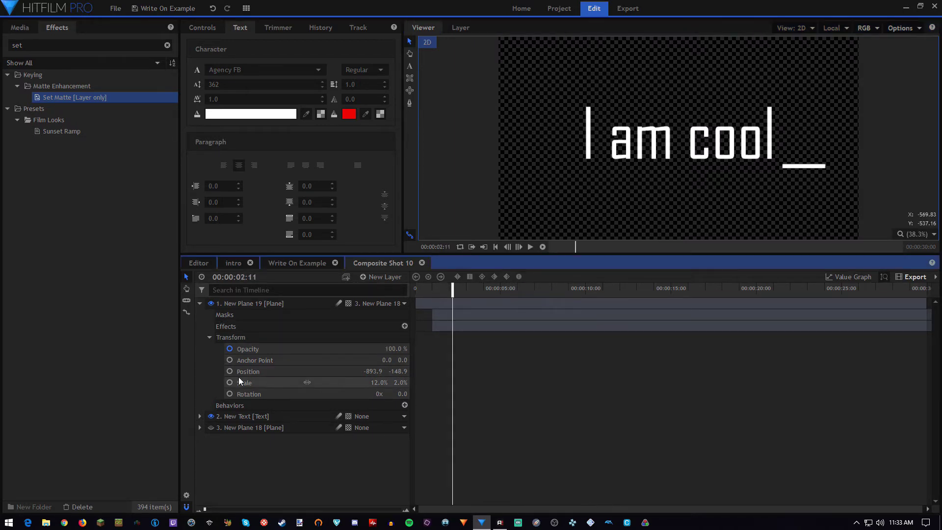
left_click(200, 427)
scroll(269, 448, "down", 1)
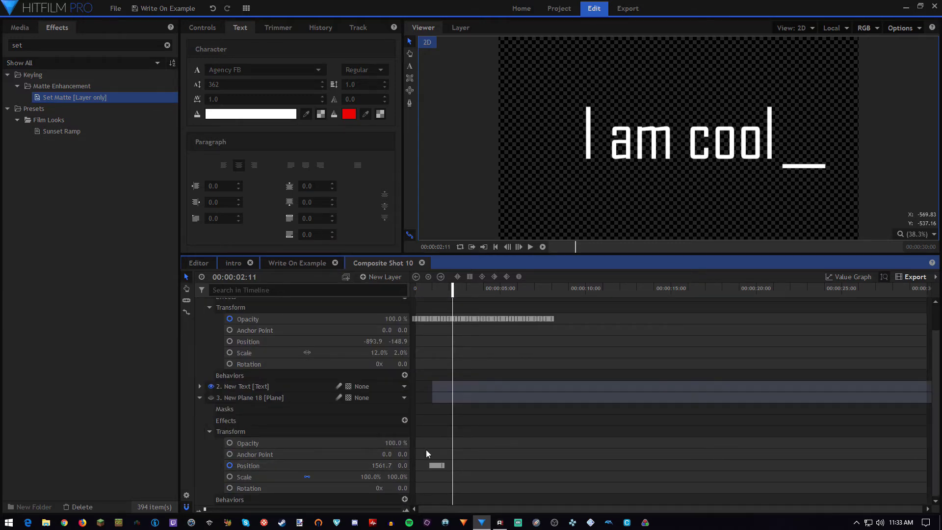
left_click_drag(445, 289, 444, 288)
scroll(489, 403, "up", 5)
scroll(488, 403, "up", 3)
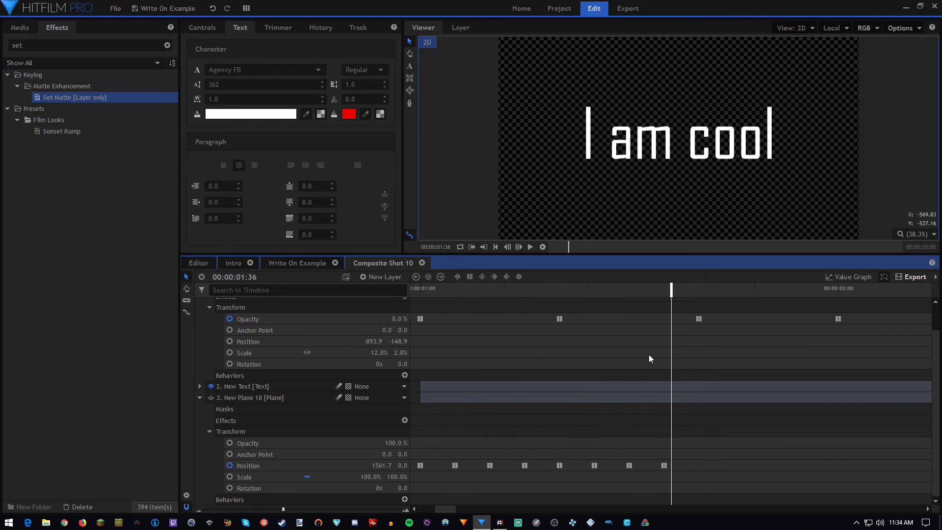
Inspect the underscore plane's Position keyframe around 1:35, then return the playhead to the start.
left_click(664, 288)
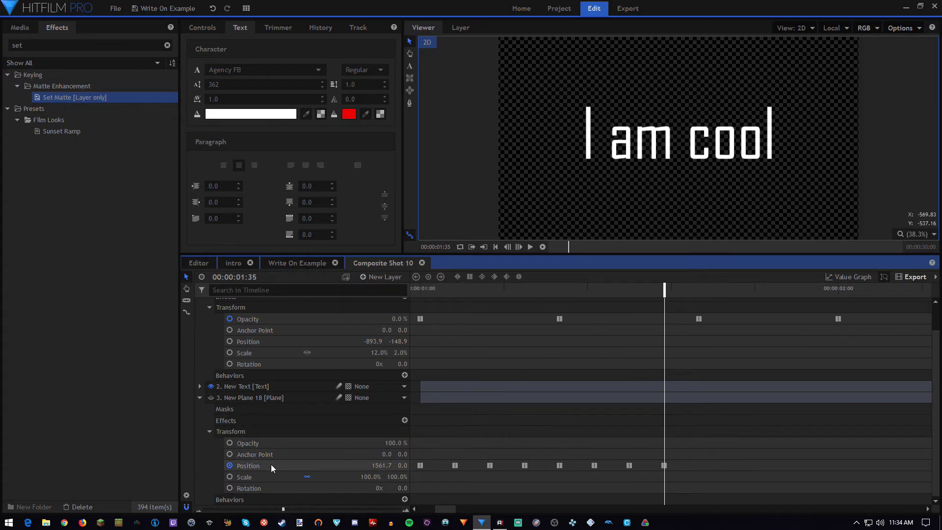
left_click(378, 465)
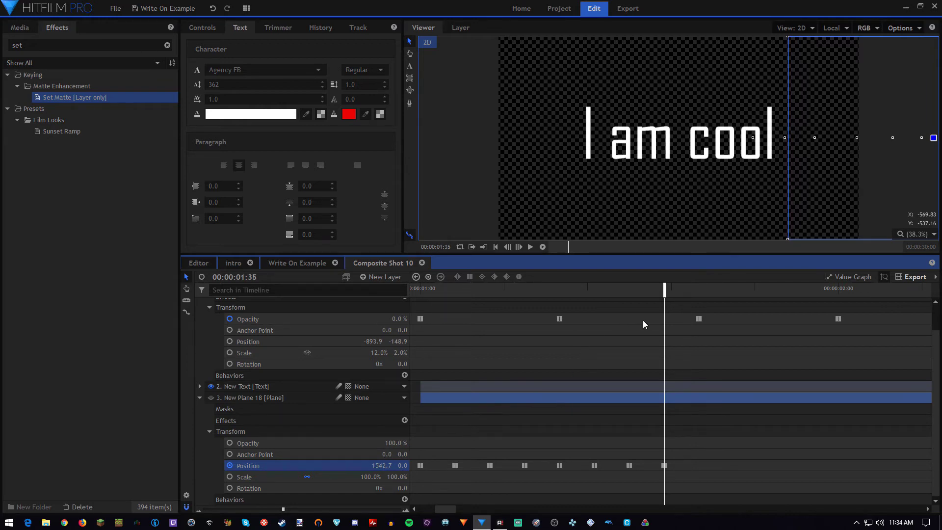
left_click(699, 290)
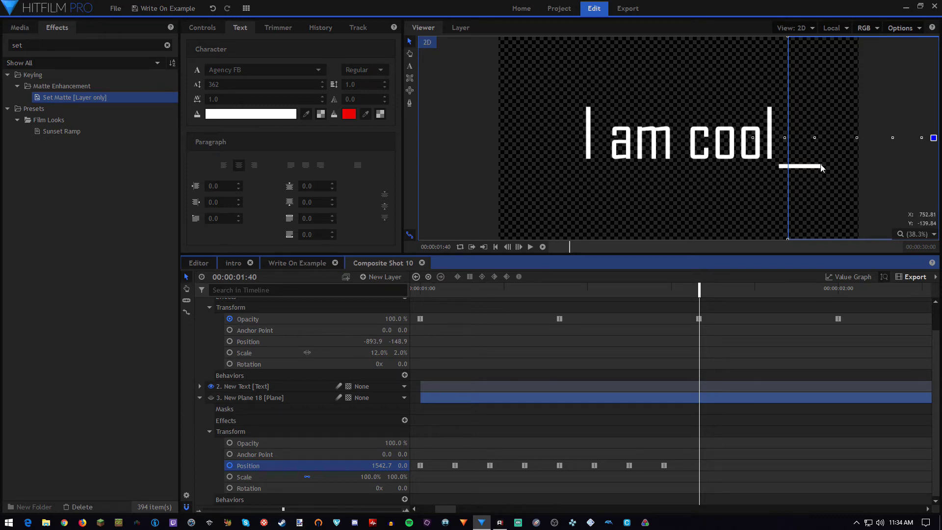
left_click(671, 290)
left_click(664, 290)
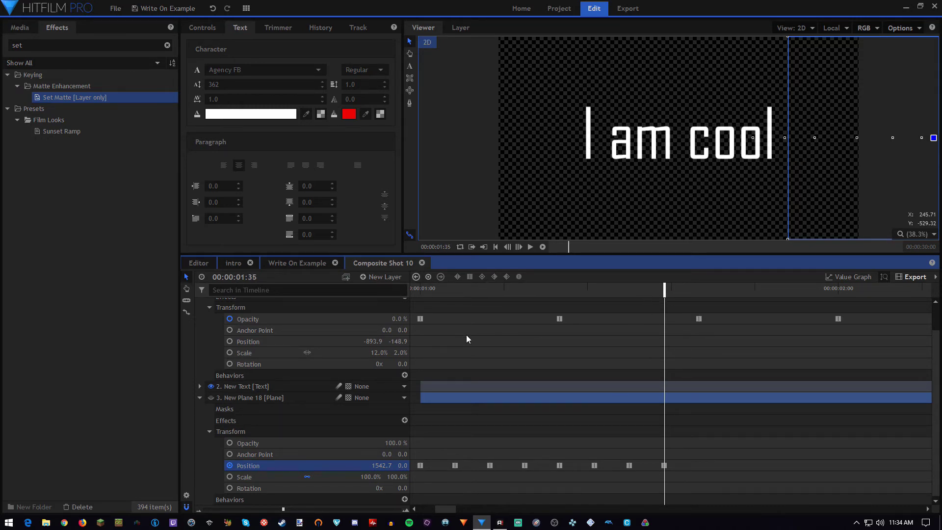
scroll(619, 407, "down", 10)
left_click(447, 313)
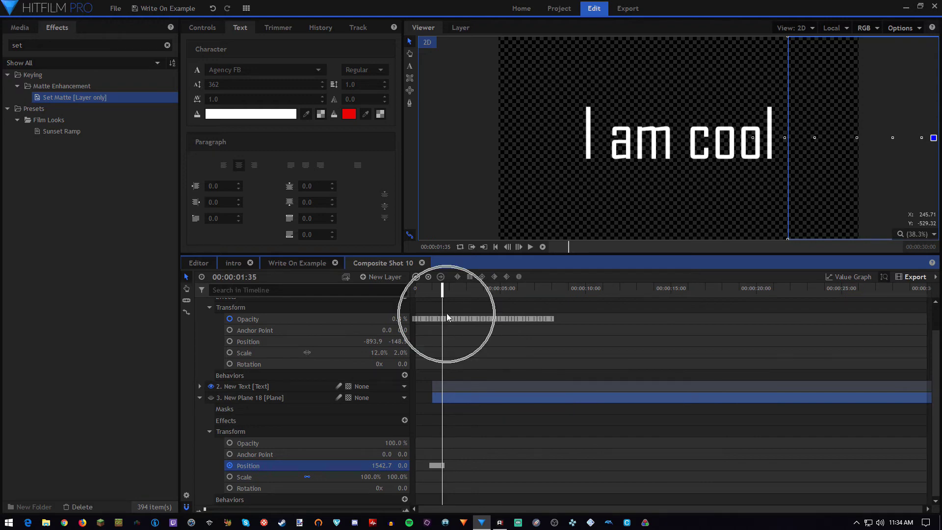
left_click_drag(434, 293, 330, 292)
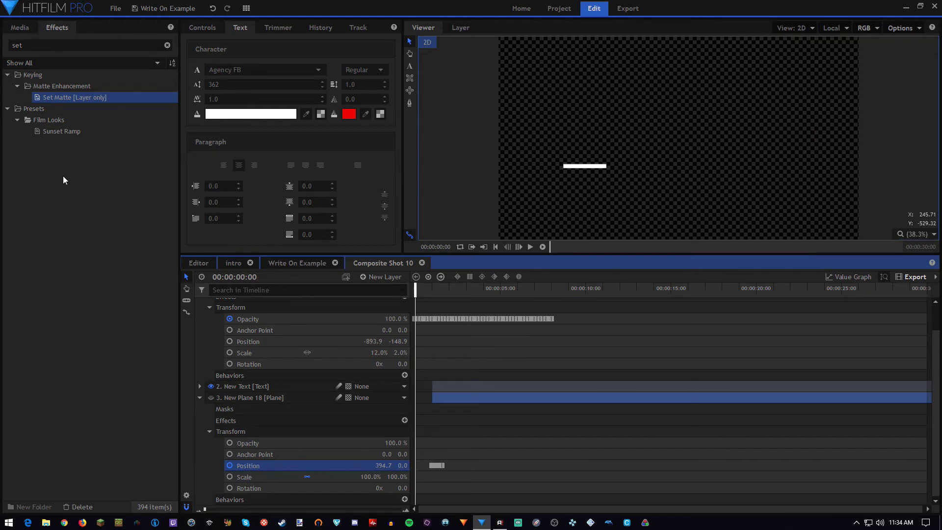
Collapse the New Plane 18 and New Plane 19 layers and show the project Media list.
left_click(19, 27)
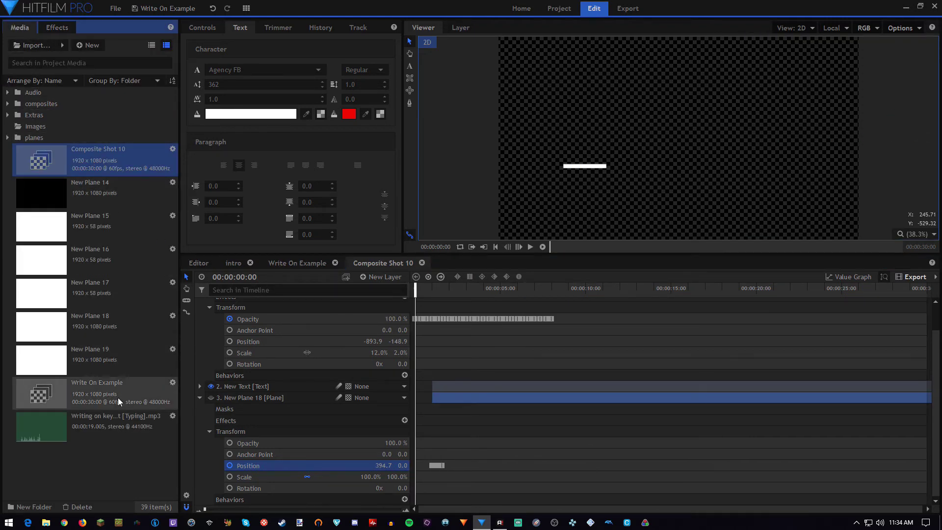
left_click(200, 398)
left_click(200, 304)
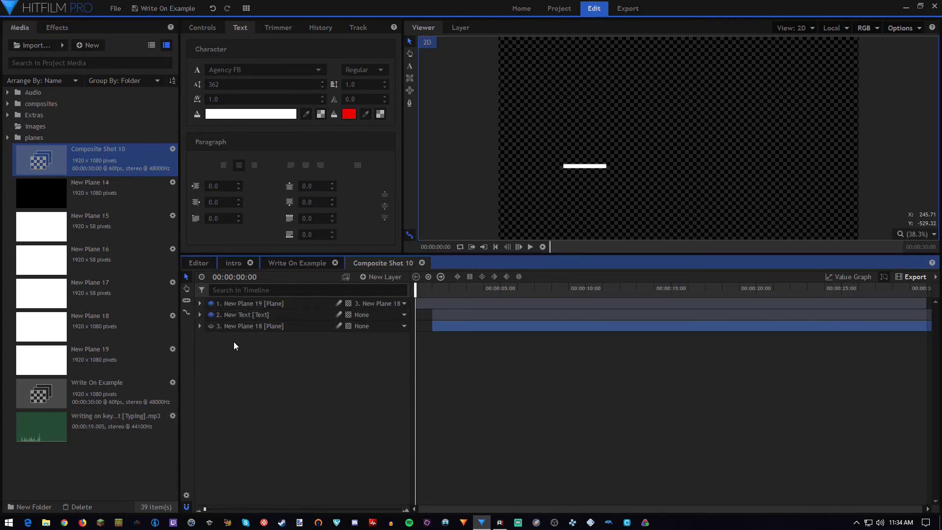
left_click(79, 163)
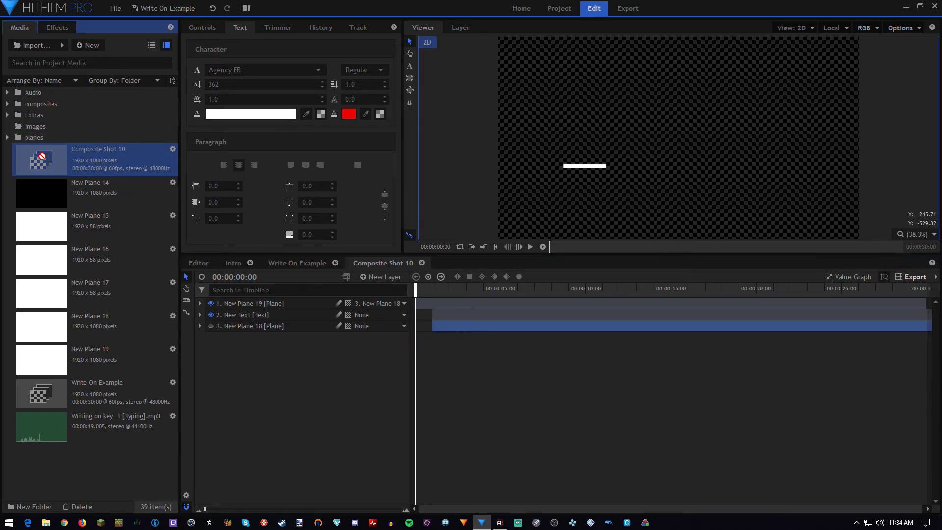
Add 'Writing on keyboard [Typing].mp3' as a new timeline layer with its waveform shown.
left_click_drag(83, 429, 420, 359)
right_click(435, 341)
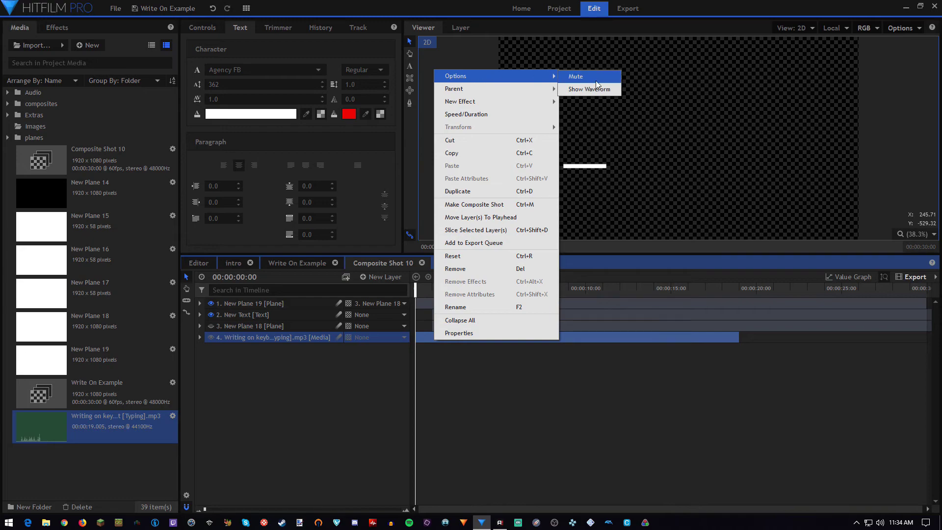
left_click(581, 88)
left_click(201, 326)
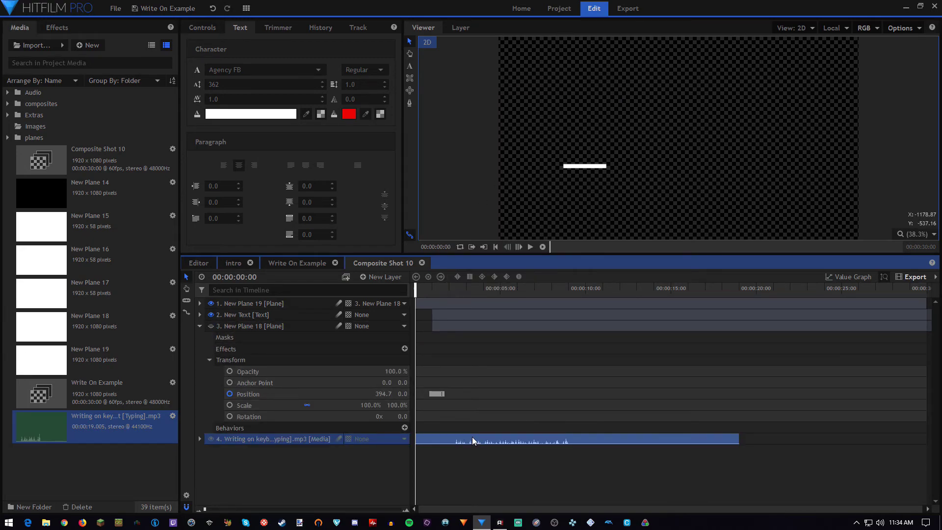
Slice off and remove the audio's leading silence, then move the clip to start at 1 second.
key("c")
scroll(457, 443, "up", 5)
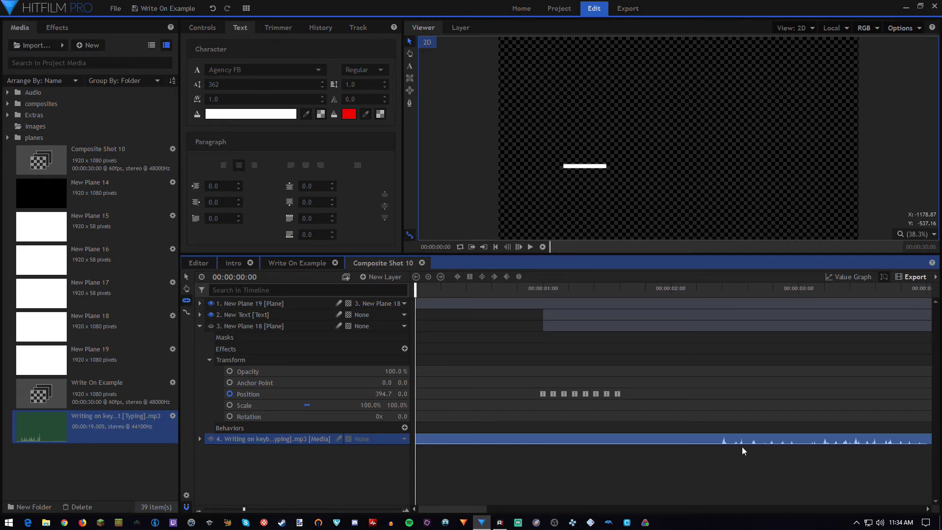
left_click(721, 438)
key("v")
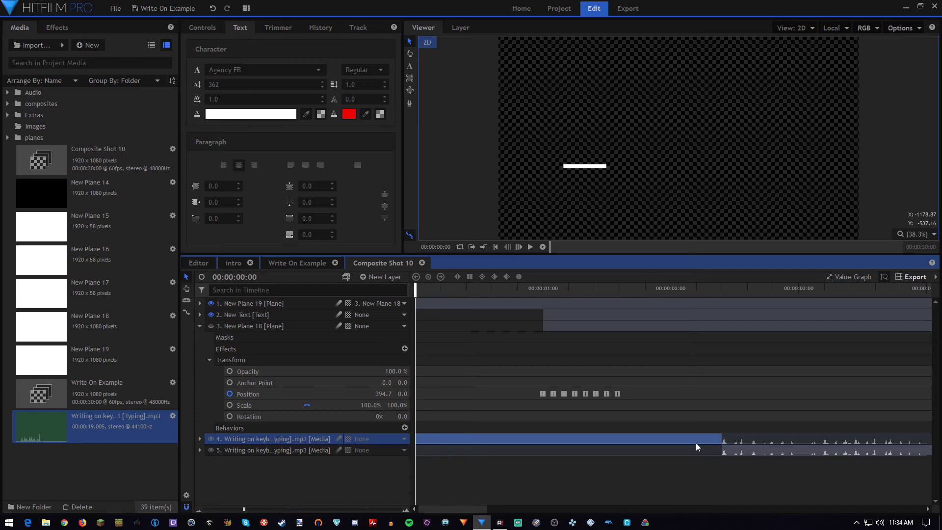
right_click(696, 443)
left_click(716, 367)
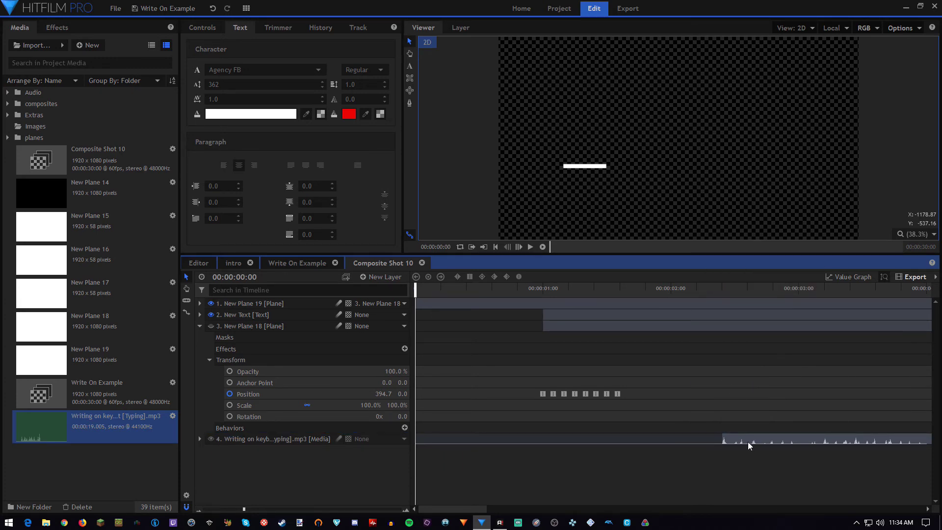
left_click_drag(749, 445, 562, 410)
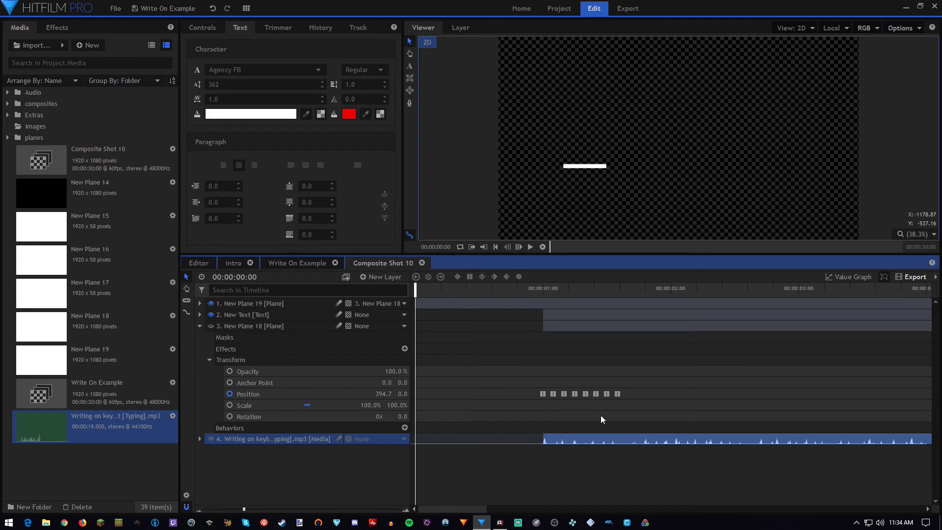
Slice the typing sound at 1:35 and remove the part after it.
key("c")
left_click(617, 289)
scroll(650, 406, "up", 3)
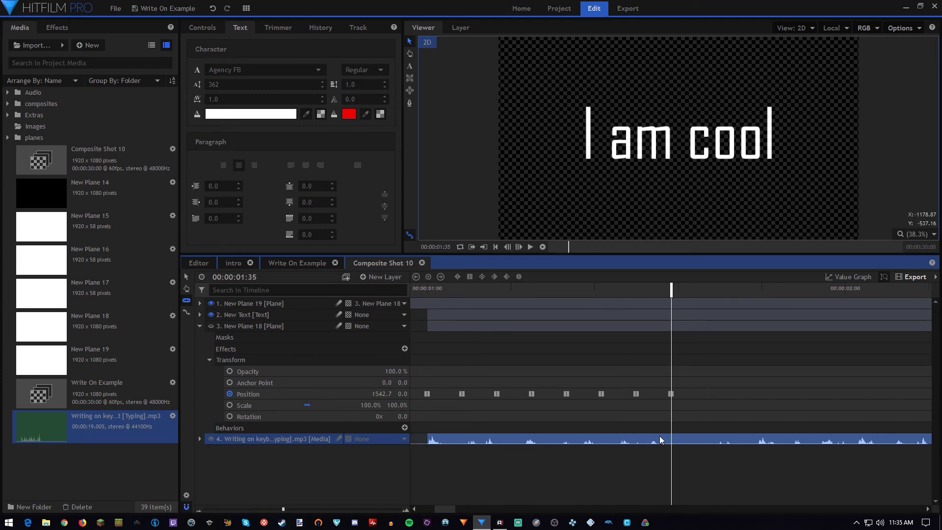
left_click(675, 439)
key("v")
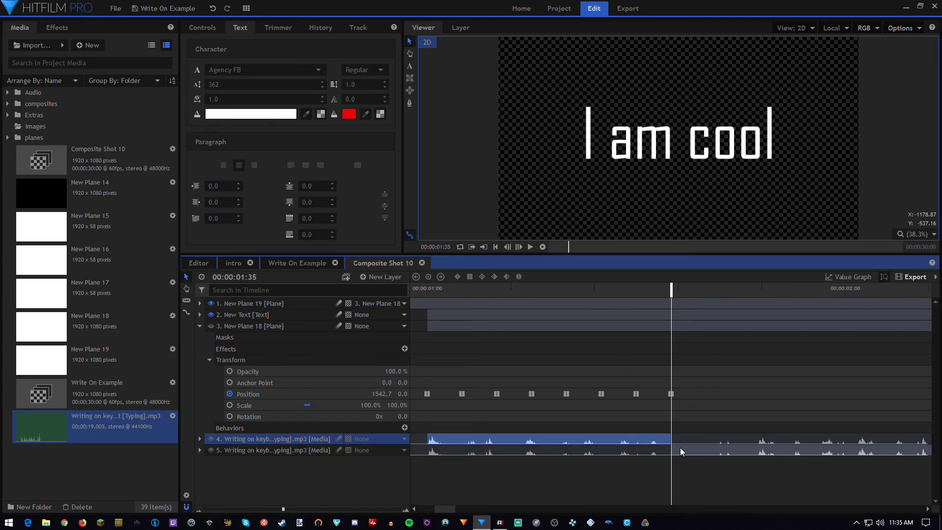
right_click(684, 450)
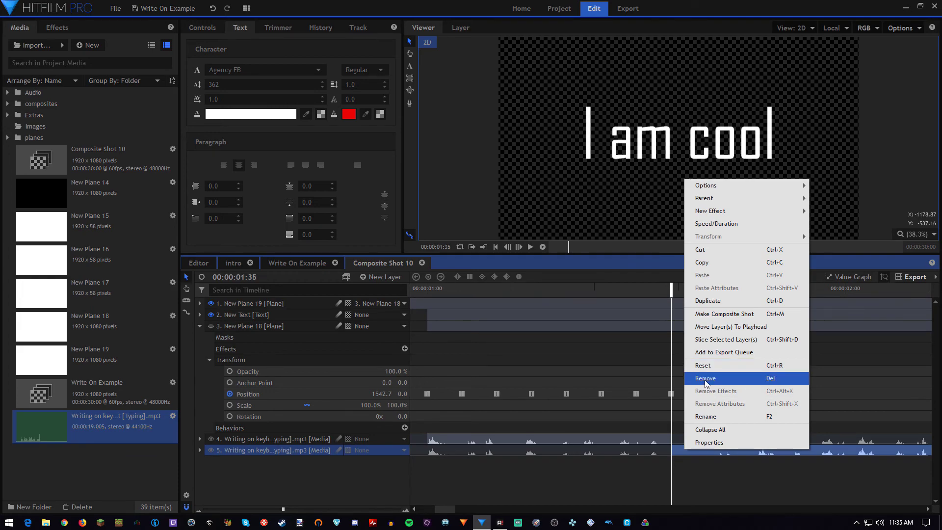
left_click(707, 378)
scroll(529, 432, "down", 3)
left_click_drag(480, 290, 415, 290)
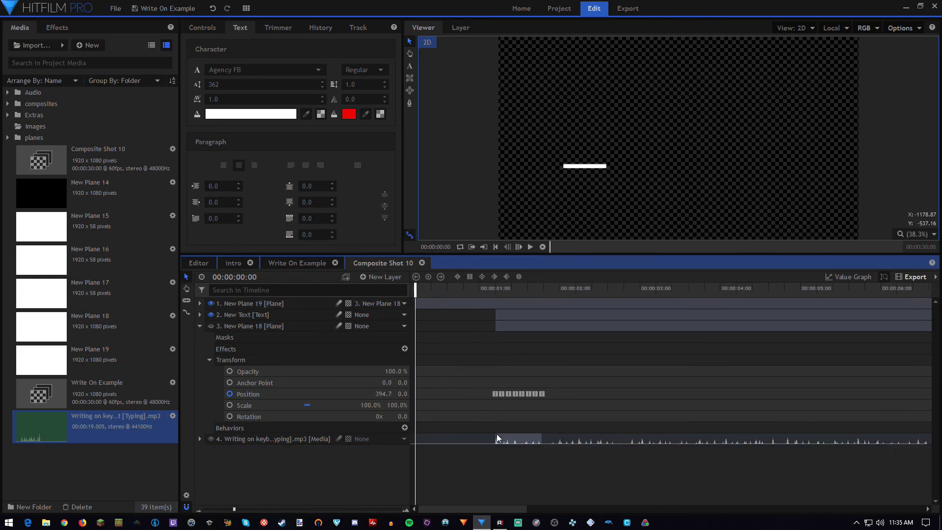
Play the composite briefly to hear the typing sound with the 'I am cool' write-on.
left_click(531, 248)
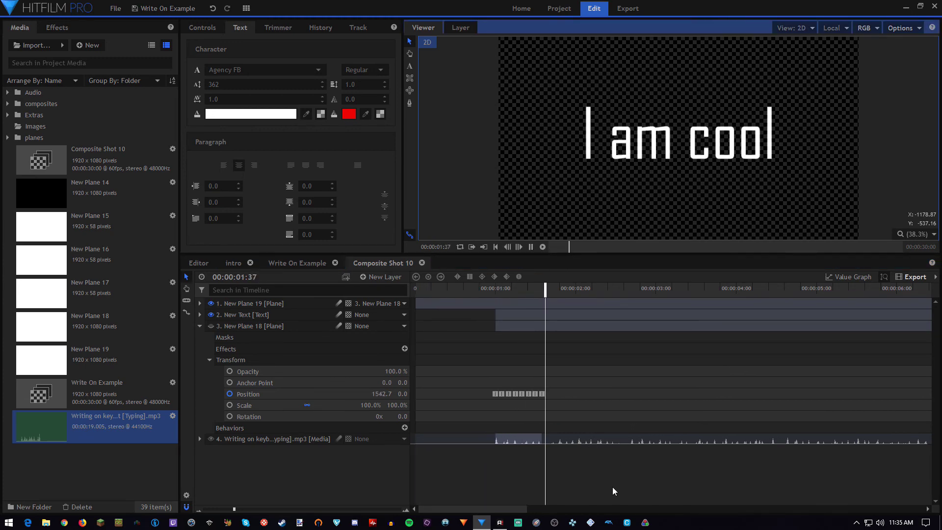
left_click(531, 246)
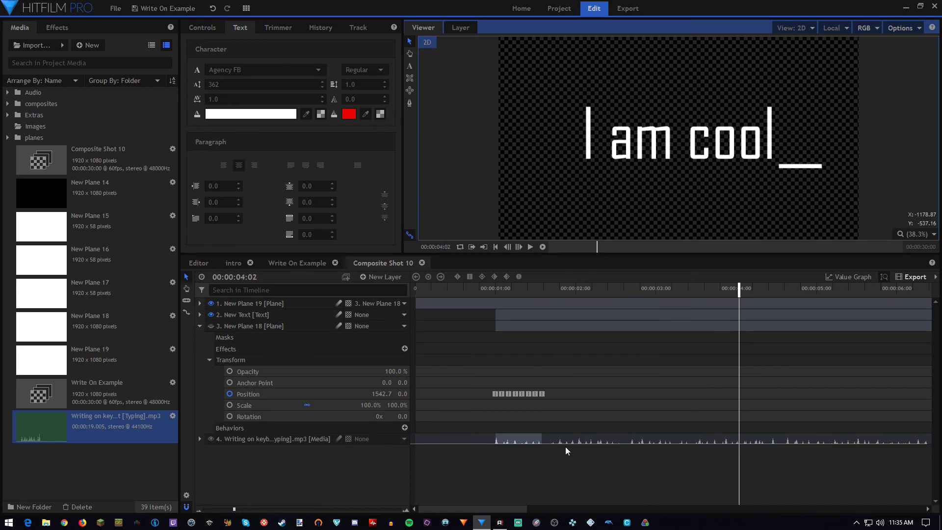